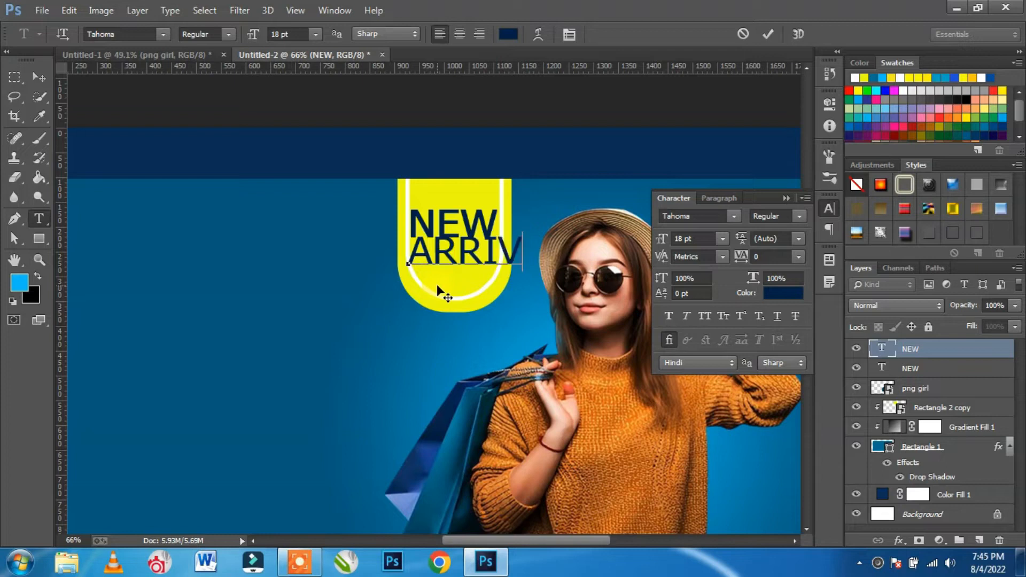
Set the font size of the ARRIVAL text below NEW to 10 pt.
{"action": "left_click_drag", "start_coordinate": [702, 236], "coordinate": [527, 231]}
{"action": "type", "text": "15"}
{"action": "key", "text": "Return"}
{"action": "left_click_drag", "start_coordinate": [706, 237], "coordinate": [594, 240]}
{"action": "type", "text": "12"}
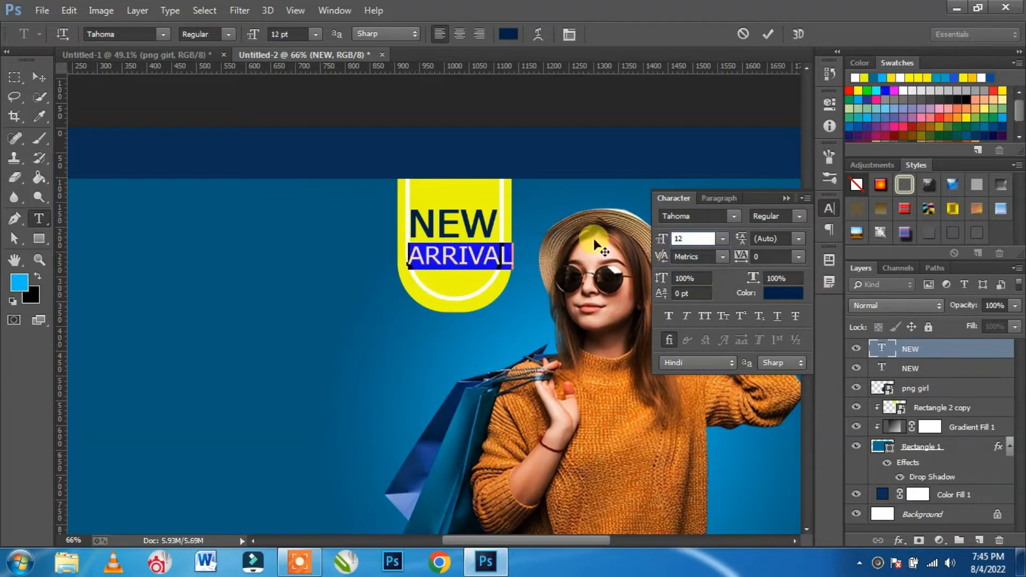
{"action": "key", "text": "BackSpace"}
{"action": "key", "text": "BackSpace"}
{"action": "type", "text": "10"}
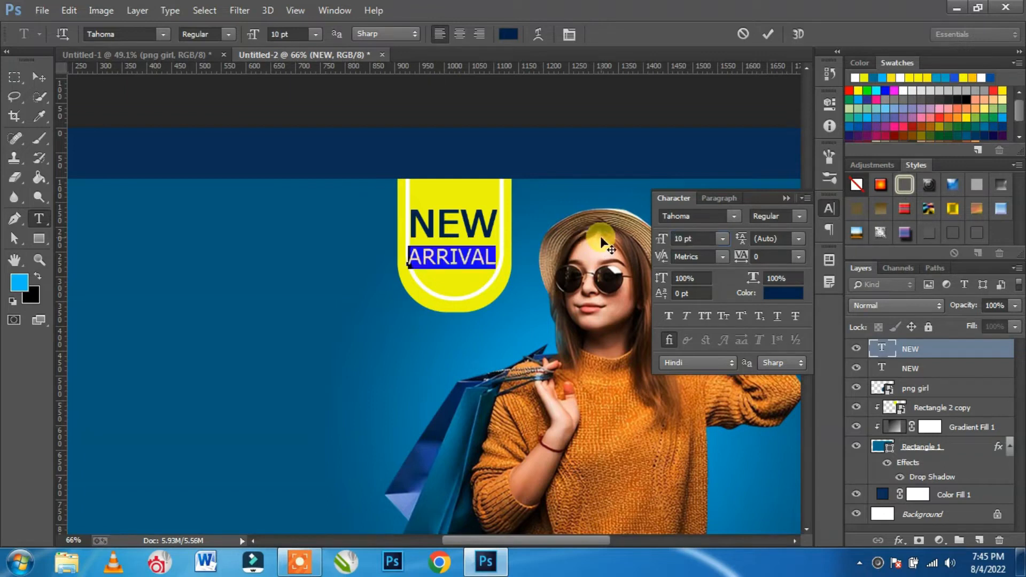
Commit the ARRIVAL text and nudge it upward so it sits close beneath NEW.
{"action": "left_click", "coordinate": [39, 77]}
{"action": "scroll", "coordinate": [469, 256], "scroll_direction": "up", "scroll_amount": 5}
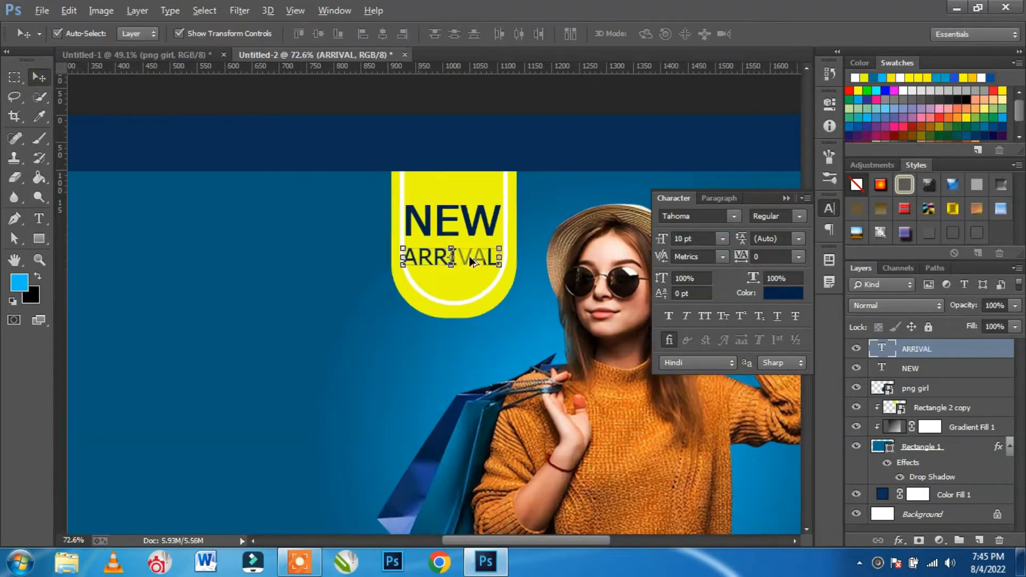
{"action": "key", "text": "Up"}
{"action": "key", "text": "Up"}
{"action": "key", "text": "Up"}
{"action": "key", "text": "Up"}
{"action": "key", "text": "Up"}
{"action": "key", "text": "Up"}
{"action": "key", "text": "Up"}
{"action": "key", "text": "Up"}
{"action": "key", "text": "Up"}
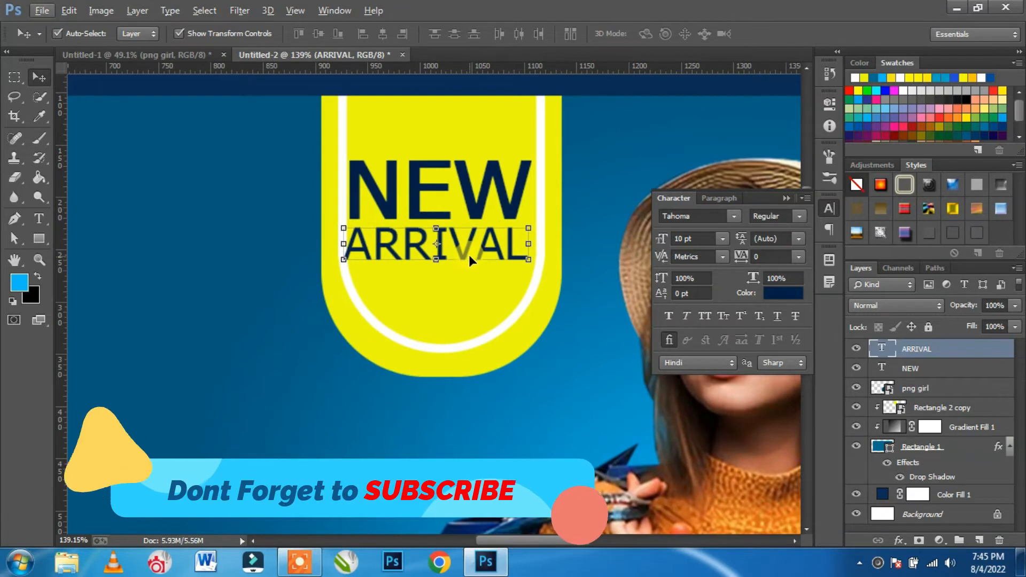
Align NEW and ARRIVAL by their horizontal centres and nudge the pair right and up inside the yellow badge.
{"action": "left_click", "coordinate": [520, 186], "text": "shift"}
{"action": "left_click", "coordinate": [382, 36]}
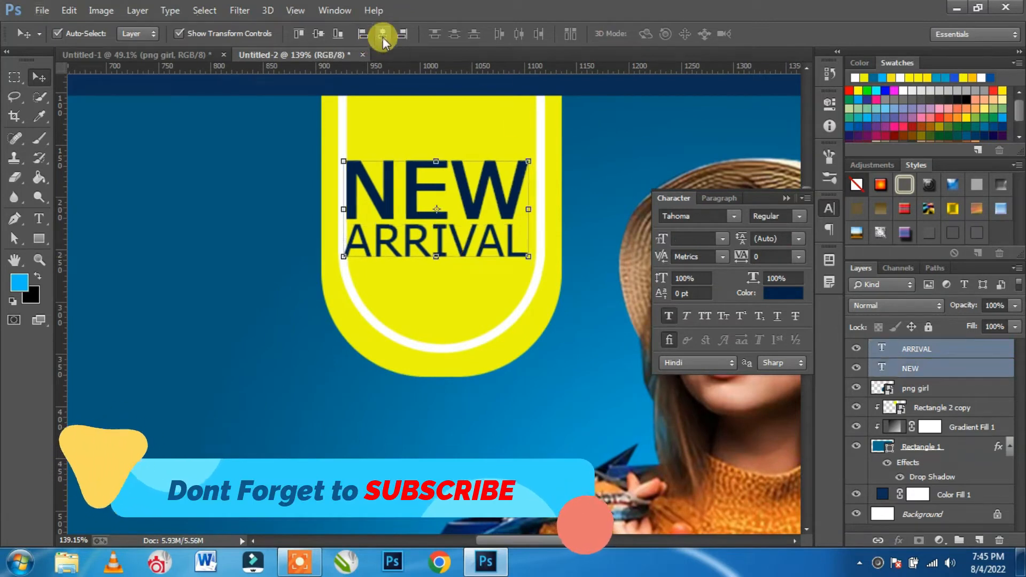
{"action": "key", "text": "Right"}
{"action": "key", "text": "Right"}
{"action": "key", "text": "Right"}
{"action": "key", "text": "Right"}
{"action": "key", "text": "Right"}
{"action": "key", "text": "Up"}
{"action": "key", "text": "Up"}
{"action": "key", "text": "Up"}
{"action": "key", "text": "Up"}
{"action": "key", "text": "Up"}
{"action": "key", "text": "Up"}
{"action": "key", "text": "Up"}
{"action": "key", "text": "Up"}
{"action": "key", "text": "Up"}
{"action": "key", "text": "Up"}
{"action": "key", "text": "Up"}
{"action": "key", "text": "Up"}
{"action": "key", "text": "Up"}
{"action": "key", "text": "ctrl+0"}
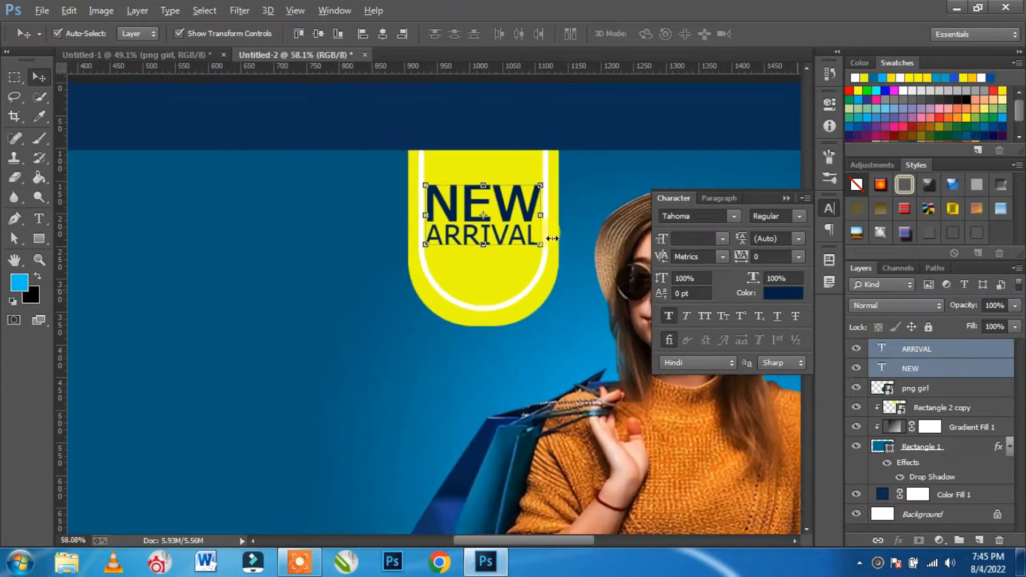
{"action": "left_click", "coordinate": [314, 249]}
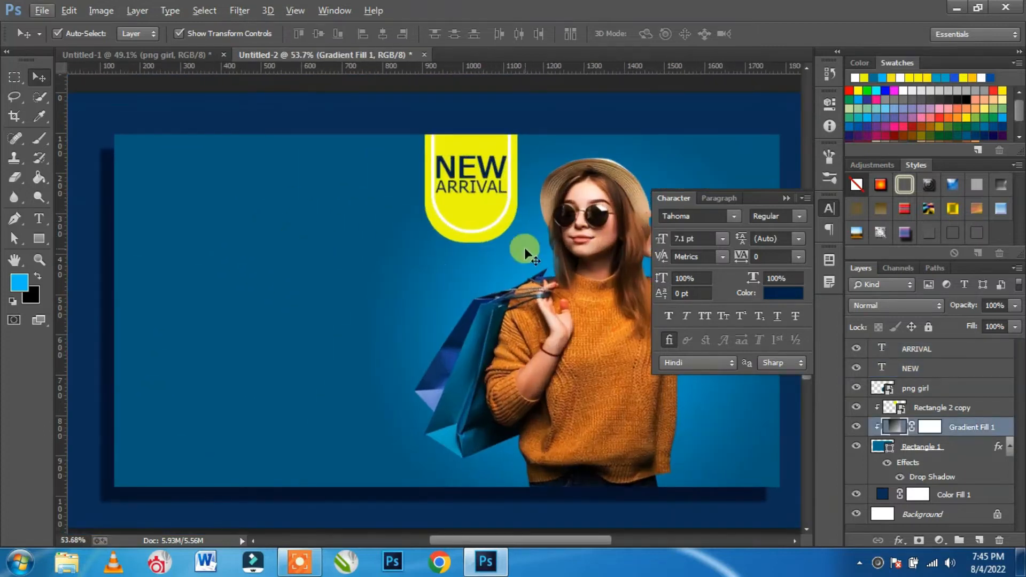
Add the text SPECIAL OFFER in the empty area beside the woman, coloured with the badge's yellow (#edfc03).
{"action": "left_click", "coordinate": [948, 348]}
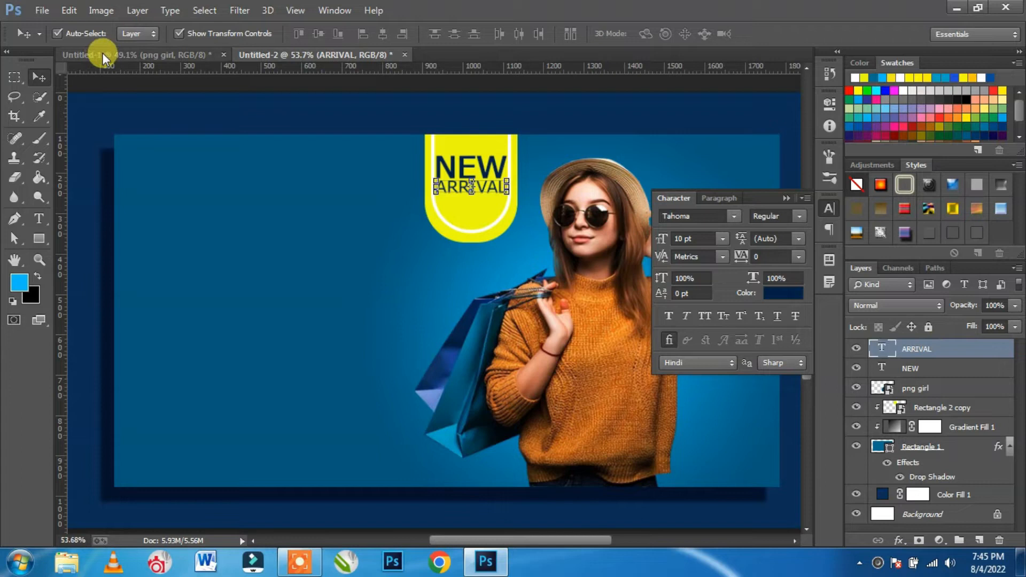
{"action": "left_click", "coordinate": [39, 219]}
{"action": "left_click", "coordinate": [181, 245]}
{"action": "type", "text": "SPECIAL OFFER"}
{"action": "key", "text": "ctrl+a"}
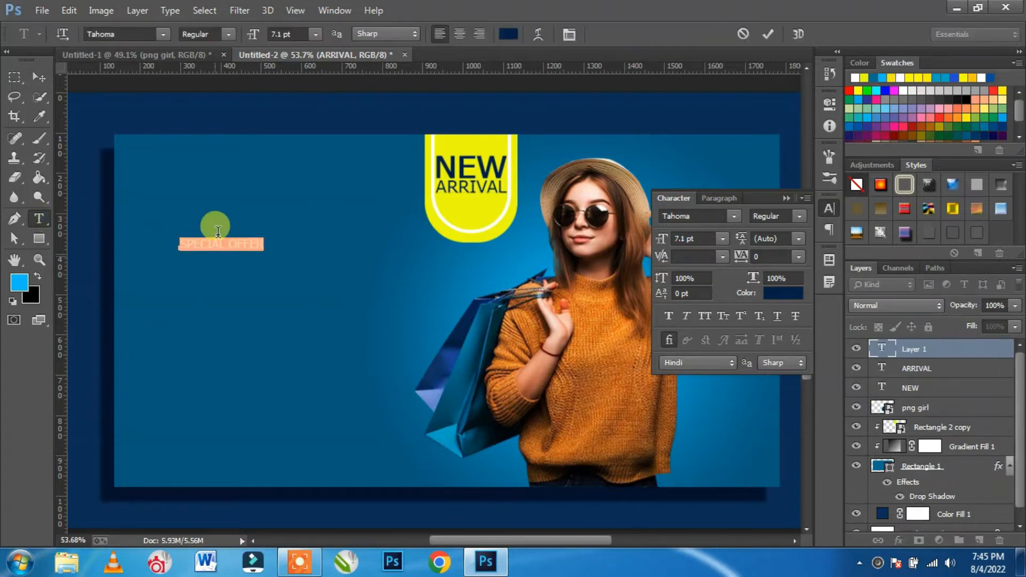
{"action": "left_click", "coordinate": [506, 34]}
{"action": "left_click", "coordinate": [469, 152]}
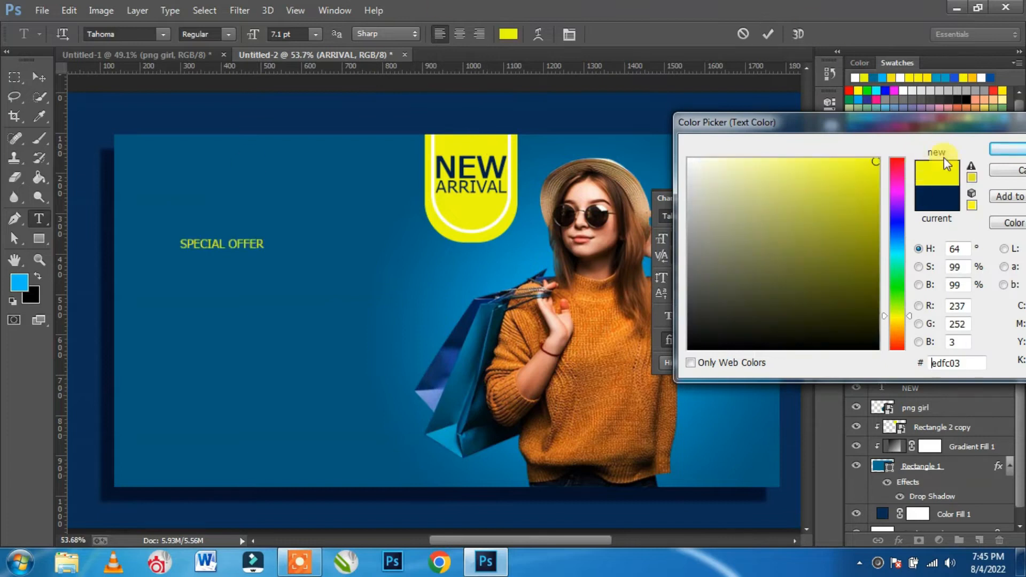
{"action": "left_click", "coordinate": [1006, 148]}
Set the SPECIAL OFFER text to 12 pt and move it up beside the yellow badge.
{"action": "type", "text": "15"}
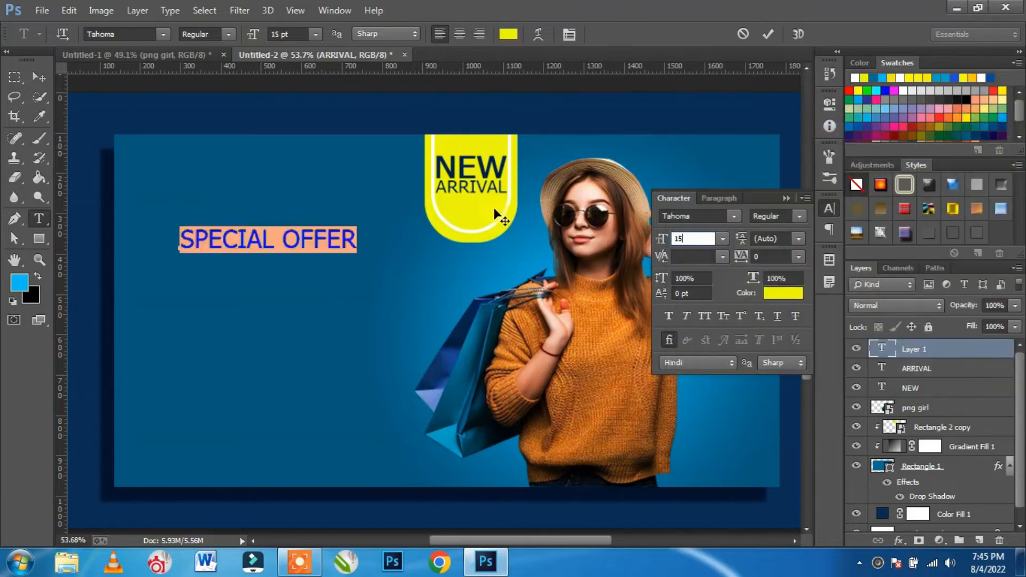
{"action": "type", "text": "12"}
{"action": "key", "text": "Return"}
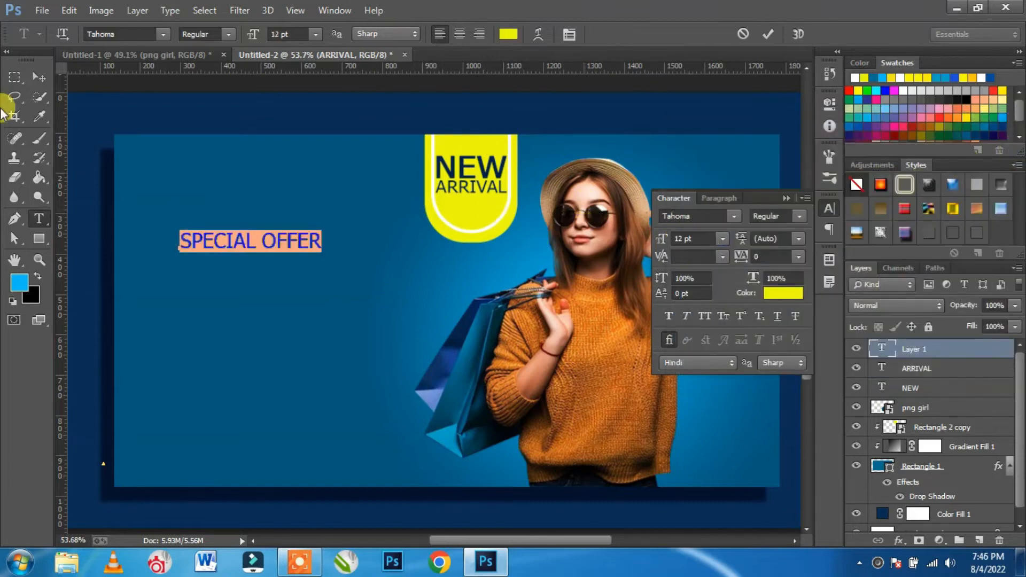
{"action": "left_click", "coordinate": [39, 77]}
{"action": "left_click_drag", "start_coordinate": [287, 251], "coordinate": [337, 191]}
Draw a rounded rectangle of about 405 × 81 px around SPECIAL OFFER, with no fill and a stroke in the badge's yellow.
{"action": "left_click", "coordinate": [38, 239]}
{"action": "left_click", "coordinate": [85, 245]}
{"action": "left_click_drag", "start_coordinate": [203, 171], "coordinate": [368, 206]}
{"action": "left_click", "coordinate": [616, 185]}
{"action": "left_click", "coordinate": [626, 215]}
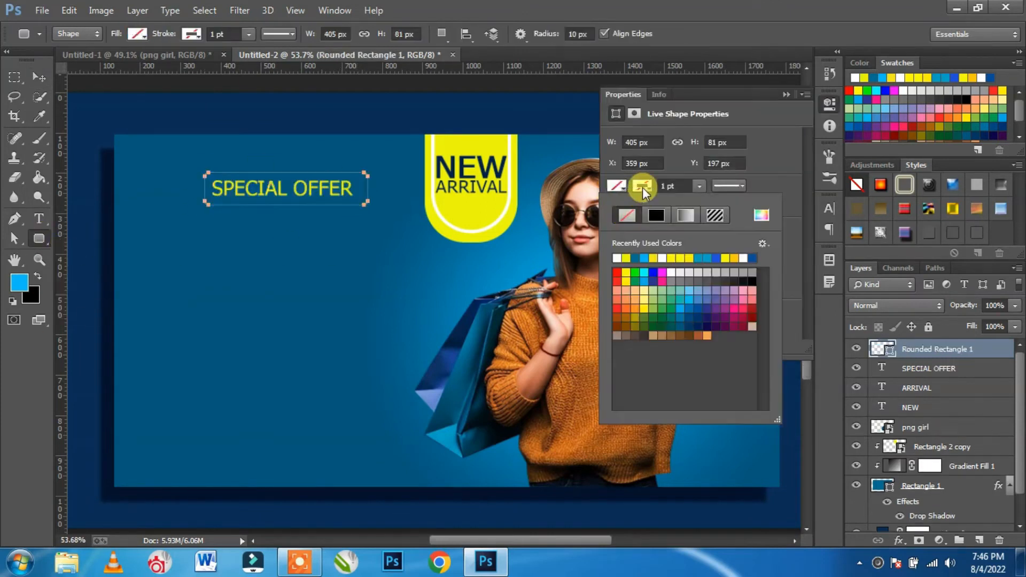
{"action": "left_click", "coordinate": [761, 215]}
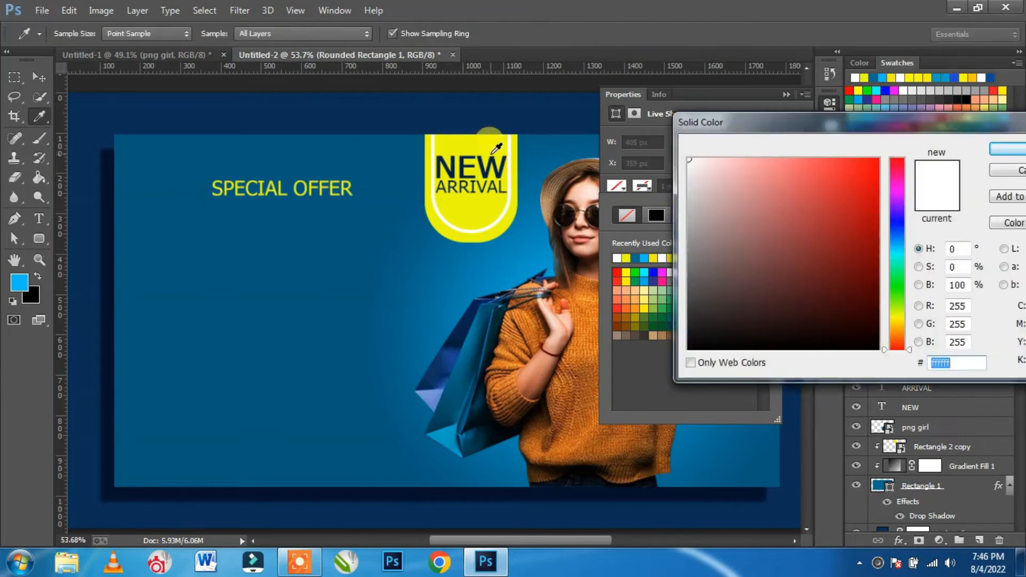
{"action": "left_click", "coordinate": [499, 144]}
{"action": "left_click", "coordinate": [1006, 150]}
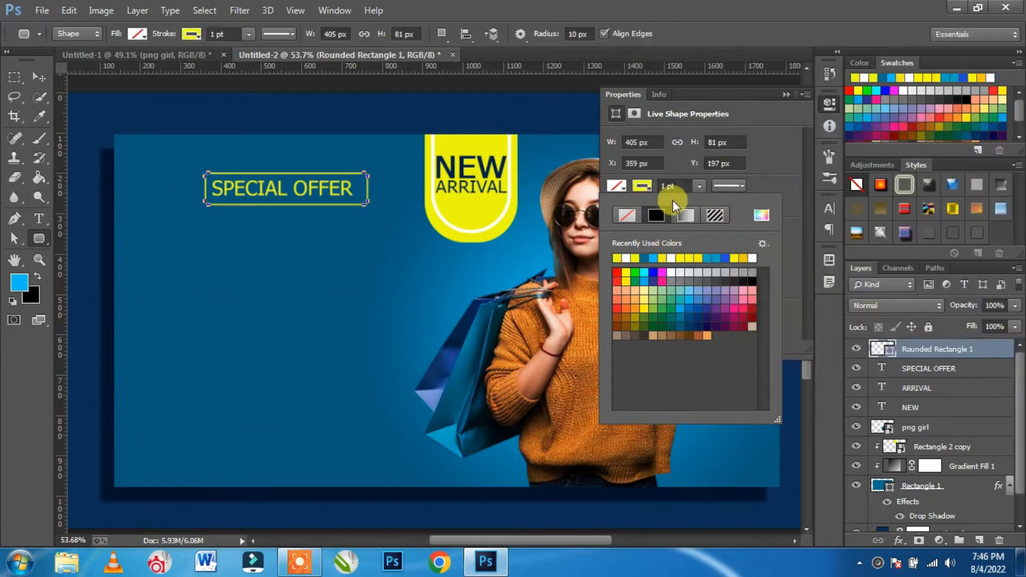
Link the rounded rectangle's corner radii and round all four fully to 40.5 px.
{"action": "left_click", "coordinate": [731, 177]}
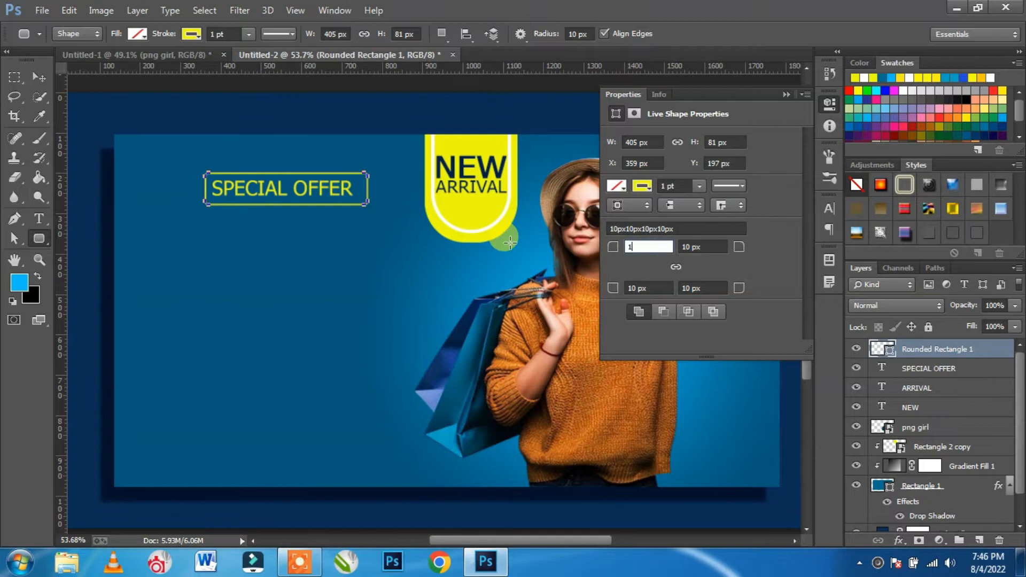
{"action": "left_click_drag", "start_coordinate": [592, 249], "coordinate": [545, 248]}
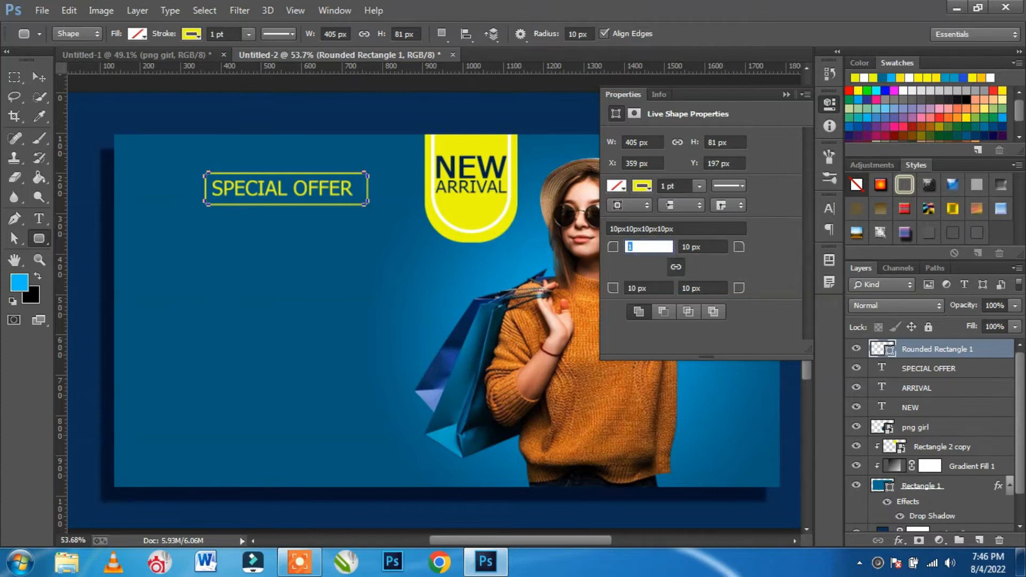
{"action": "left_click", "coordinate": [40, 78]}
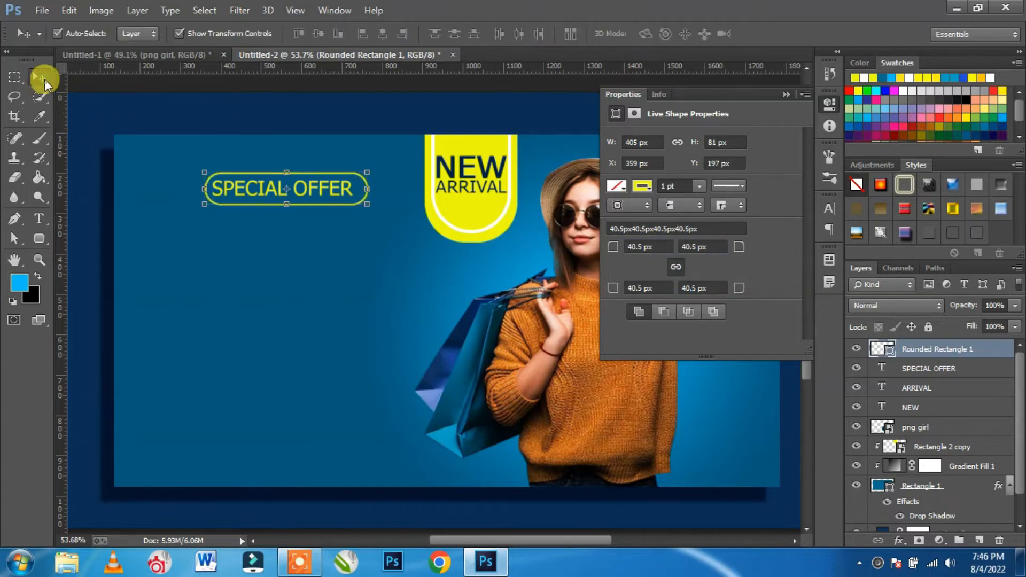
Align the SPECIAL OFFER text to the centre of its rounded outline.
{"action": "left_click", "coordinate": [932, 369], "text": "shift"}
{"action": "left_click", "coordinate": [382, 34]}
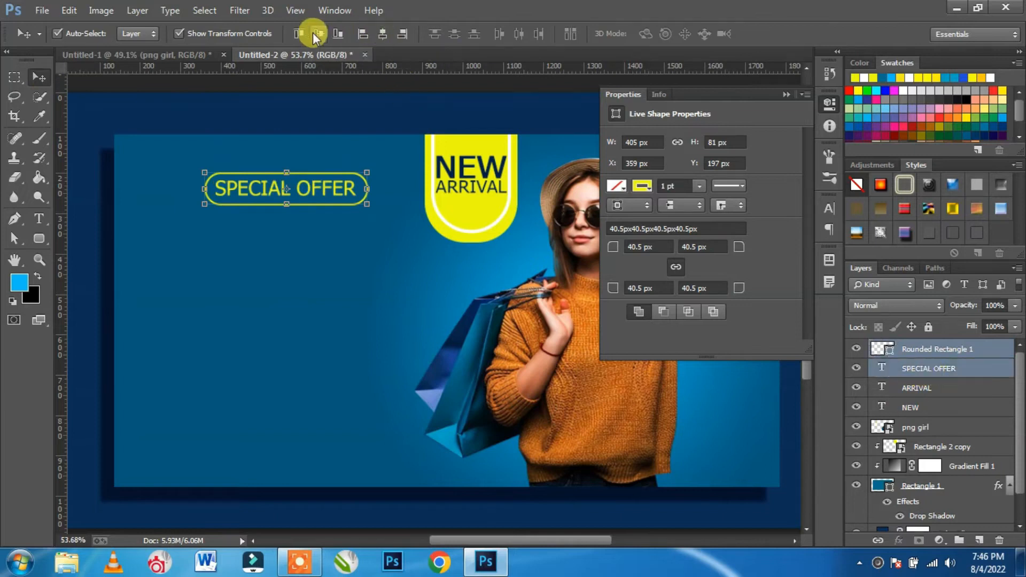
{"action": "left_click", "coordinate": [374, 273]}
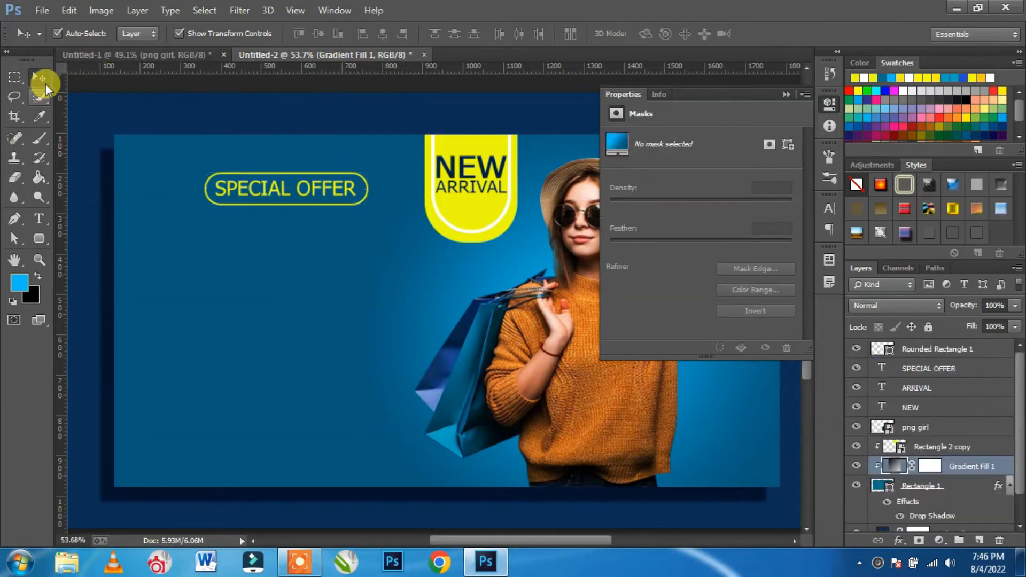
{"action": "left_click", "coordinate": [273, 191]}
{"action": "left_click_drag", "start_coordinate": [285, 191], "coordinate": [288, 265]}
{"action": "key", "text": "Escape"}
Duplicate the SPECIAL OFFER text just below the outline and change the copy's wording to FASHION.
{"action": "left_click", "coordinate": [940, 369]}
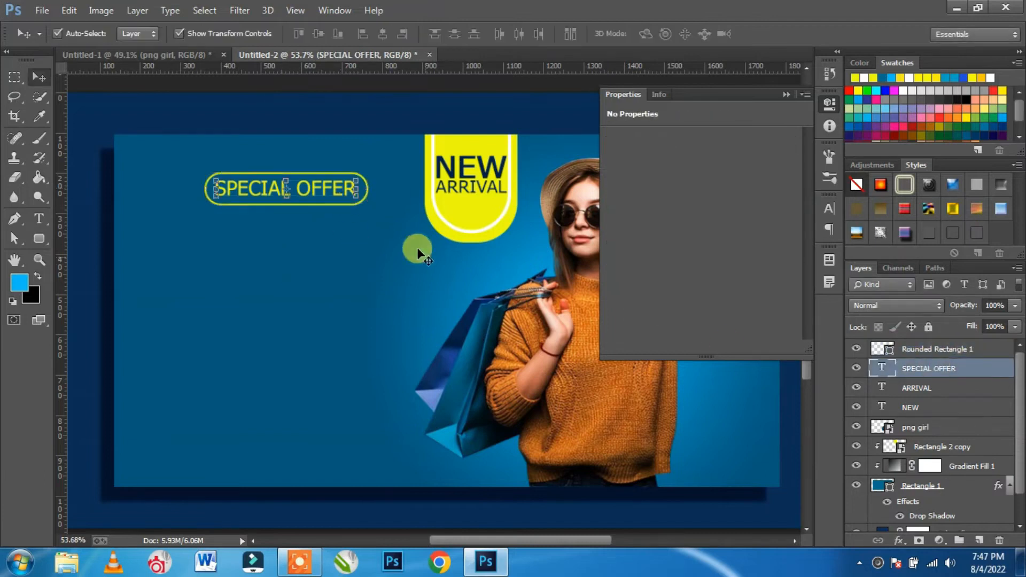
{"action": "left_click_drag", "start_coordinate": [344, 188], "coordinate": [338, 237]}
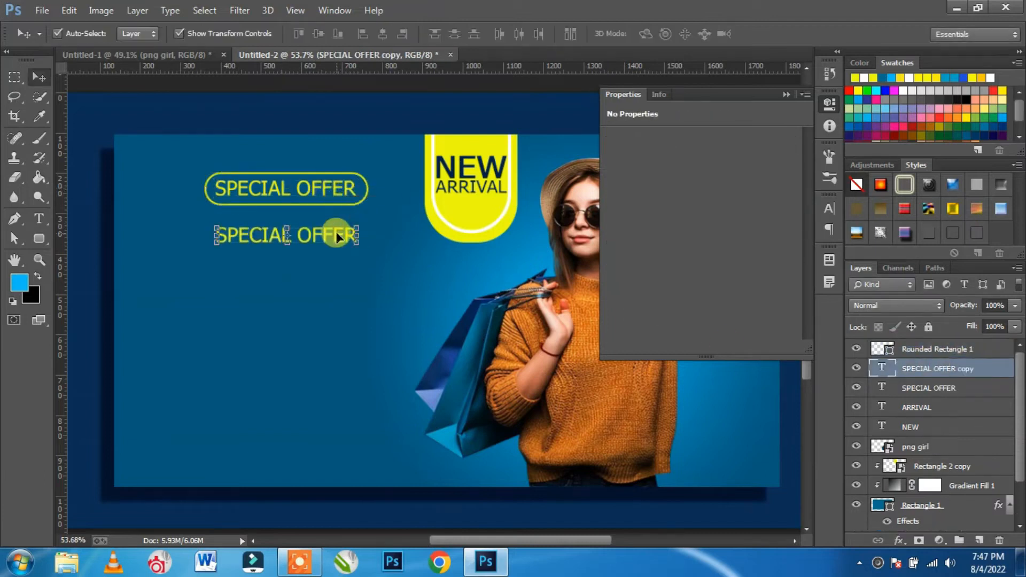
{"action": "double_click", "coordinate": [893, 363]}
{"action": "type", "text": "FASHION"}
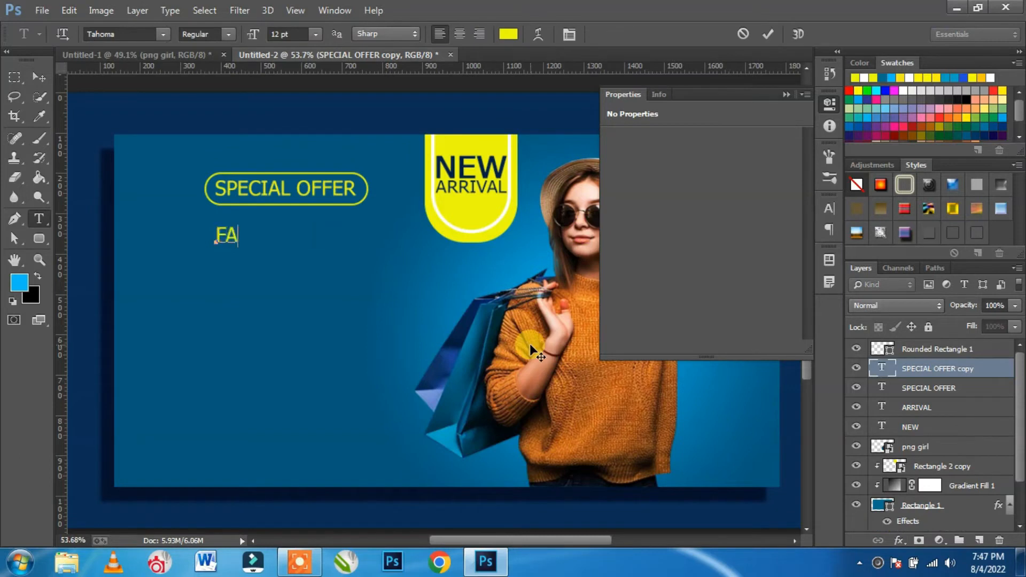
Change the FASHION text colour to white (#ffffff).
{"action": "key", "text": "ctrl+a"}
{"action": "left_click", "coordinate": [508, 33]}
{"action": "type", "text": "ffffff"}
{"action": "left_click", "coordinate": [1009, 152]}
{"action": "left_click", "coordinate": [786, 95]}
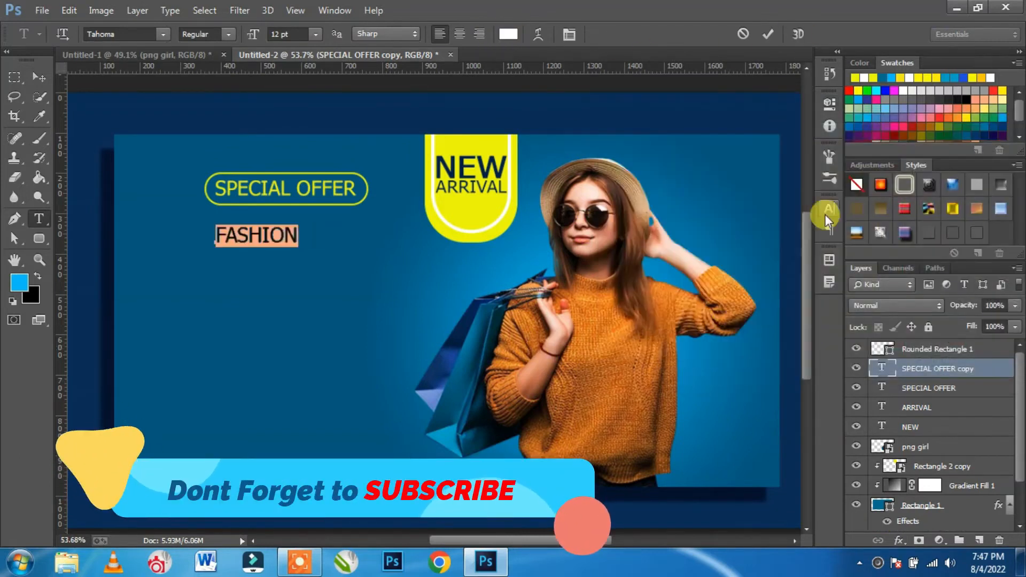
Set the FASHION text to the Impact font at 35 pt.
{"action": "left_click", "coordinate": [828, 209]}
{"action": "left_click", "coordinate": [705, 216]}
{"action": "type", "text": "Imp"}
{"action": "key", "text": "Return"}
{"action": "left_click", "coordinate": [687, 238]}
{"action": "type", "text": "50"}
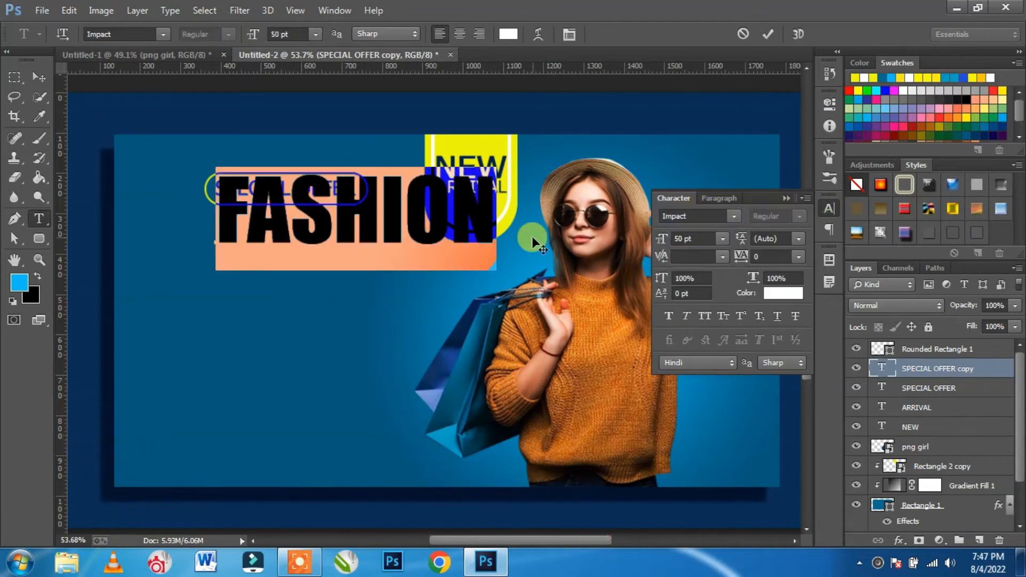
{"action": "left_click_drag", "start_coordinate": [702, 235], "coordinate": [546, 236]}
{"action": "type", "text": "30"}
{"action": "key", "text": "BackSpace"}
{"action": "type", "text": "5"}
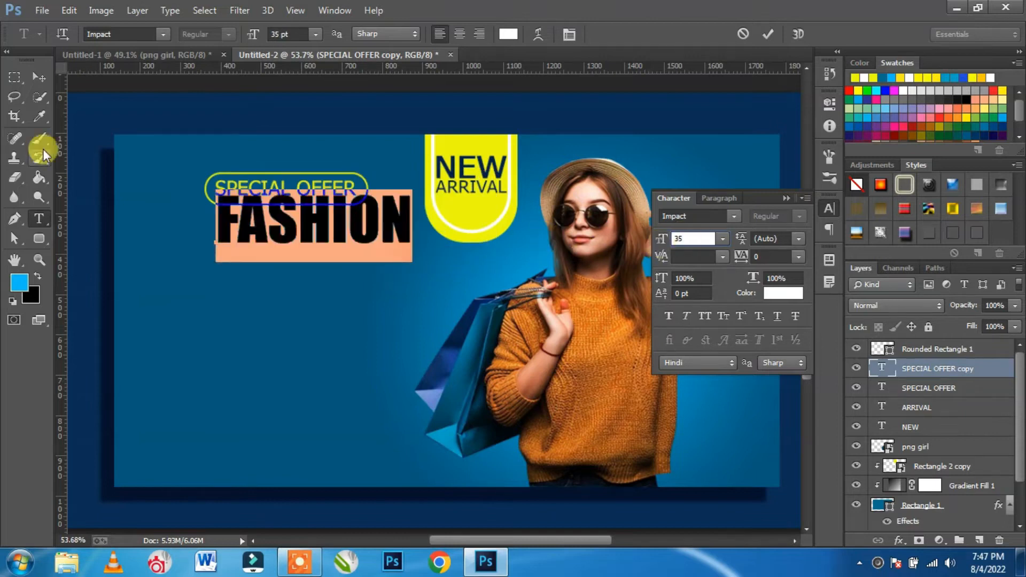
Enlarge FASHION to 40 pt and position it centred directly below the SPECIAL OFFER outline.
{"action": "left_click", "coordinate": [38, 77]}
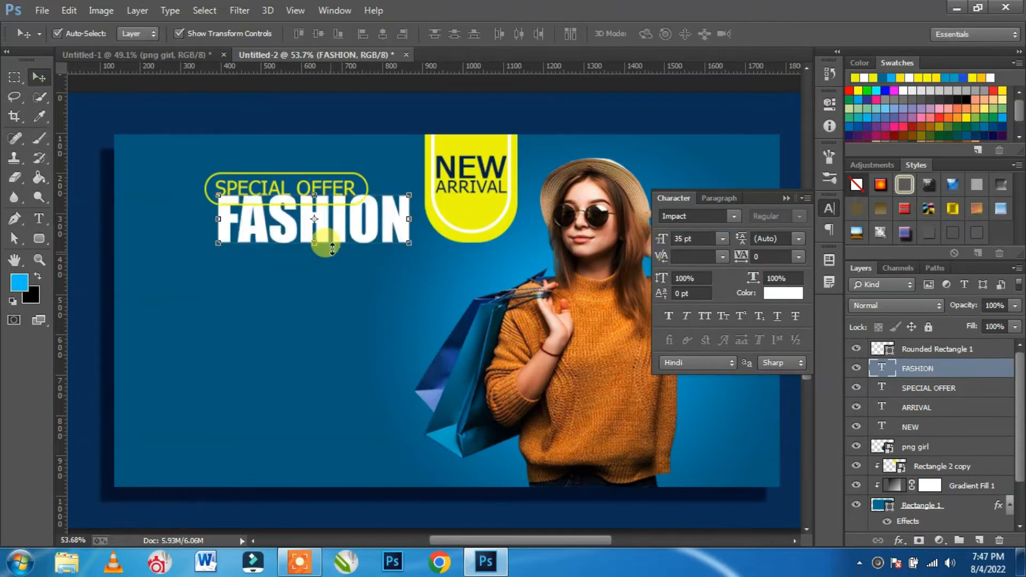
{"action": "left_click_drag", "start_coordinate": [362, 242], "coordinate": [333, 252]}
{"action": "type", "text": "40"}
{"action": "key", "text": "Return"}
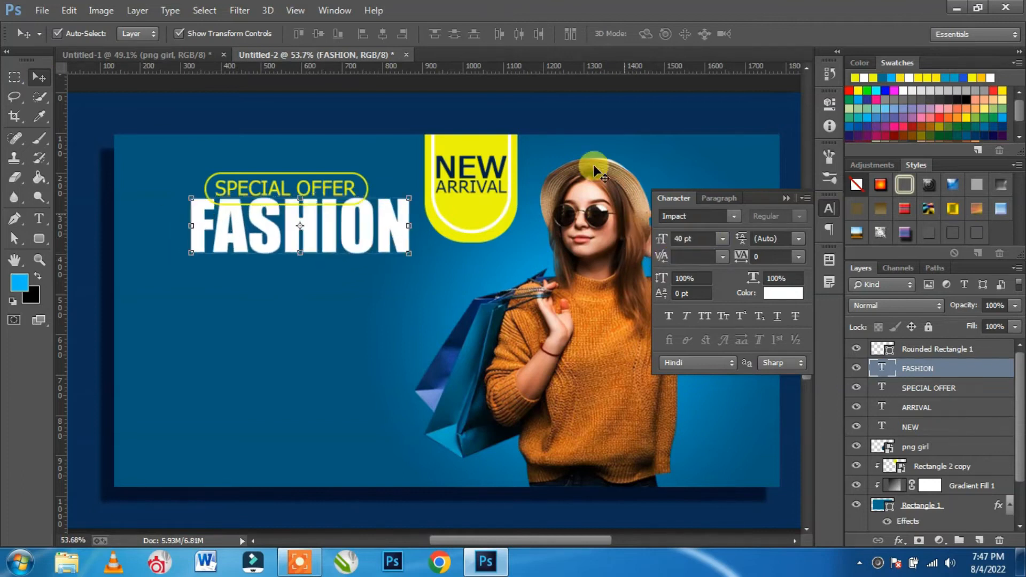
{"action": "left_click", "coordinate": [938, 352], "text": "shift"}
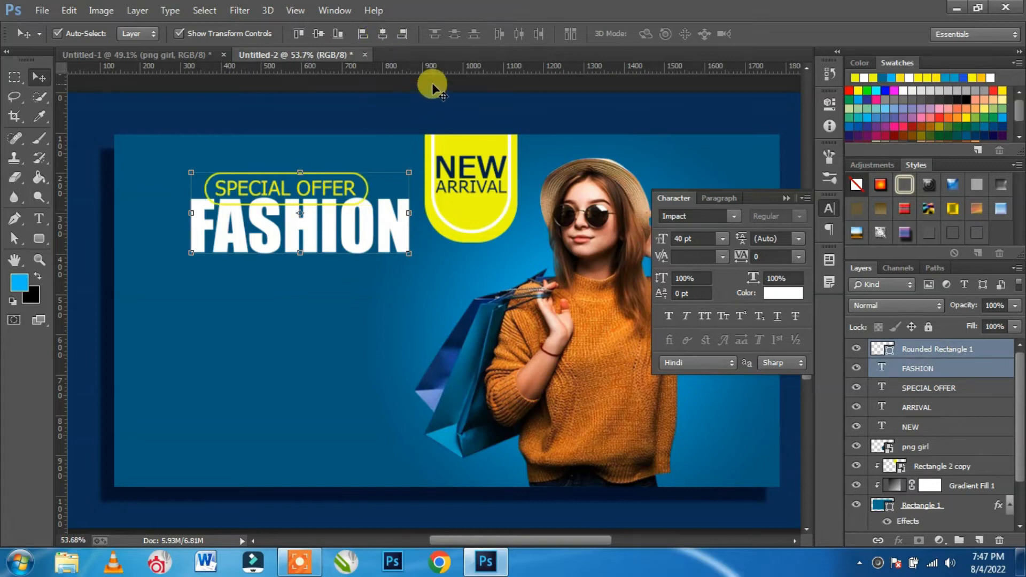
{"action": "left_click_drag", "start_coordinate": [386, 226], "coordinate": [373, 236]}
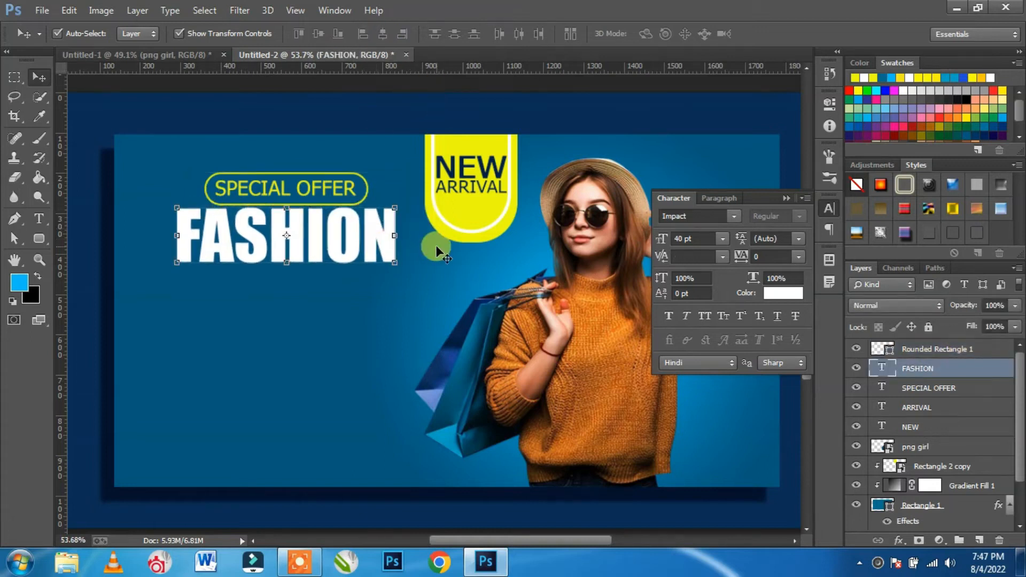
Add the text Sale below FASHION and colour it with the badge's yellow (#edfc03).
{"action": "key", "text": "t"}
{"action": "left_click", "coordinate": [170, 359]}
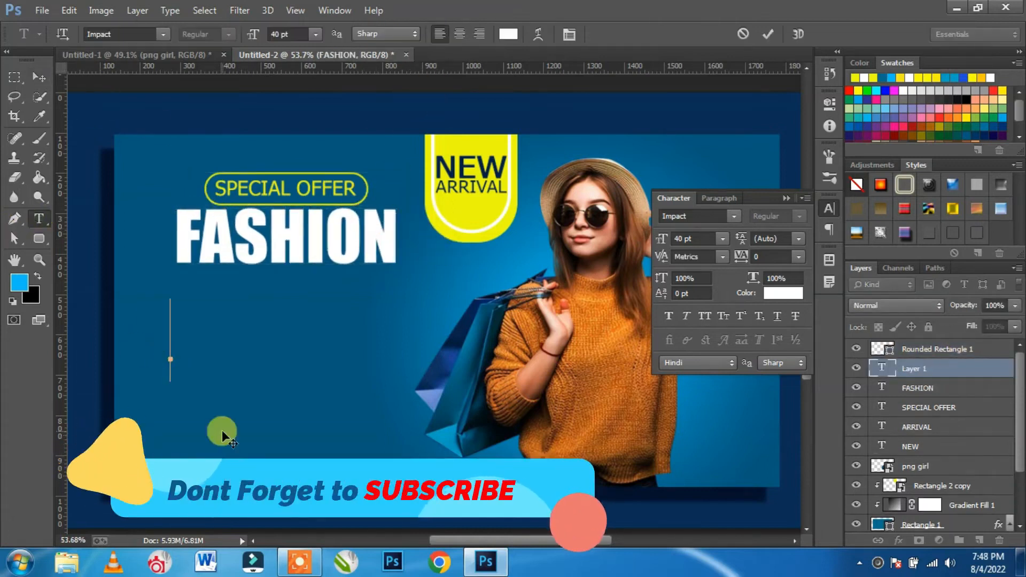
{"action": "type", "text": "Sale"}
{"action": "key", "text": "ctrl+a"}
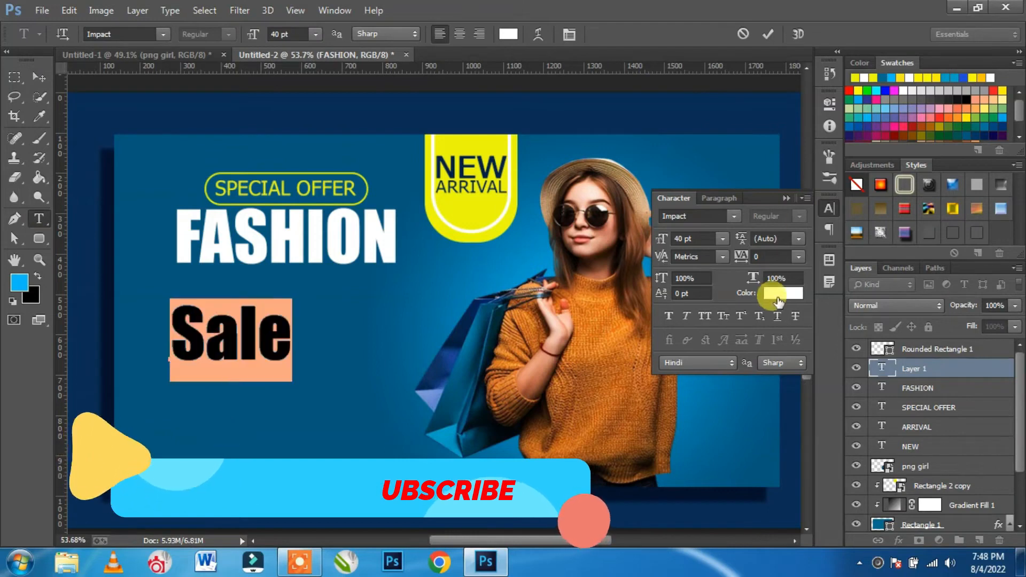
{"action": "left_click", "coordinate": [777, 298]}
{"action": "left_click", "coordinate": [487, 148]}
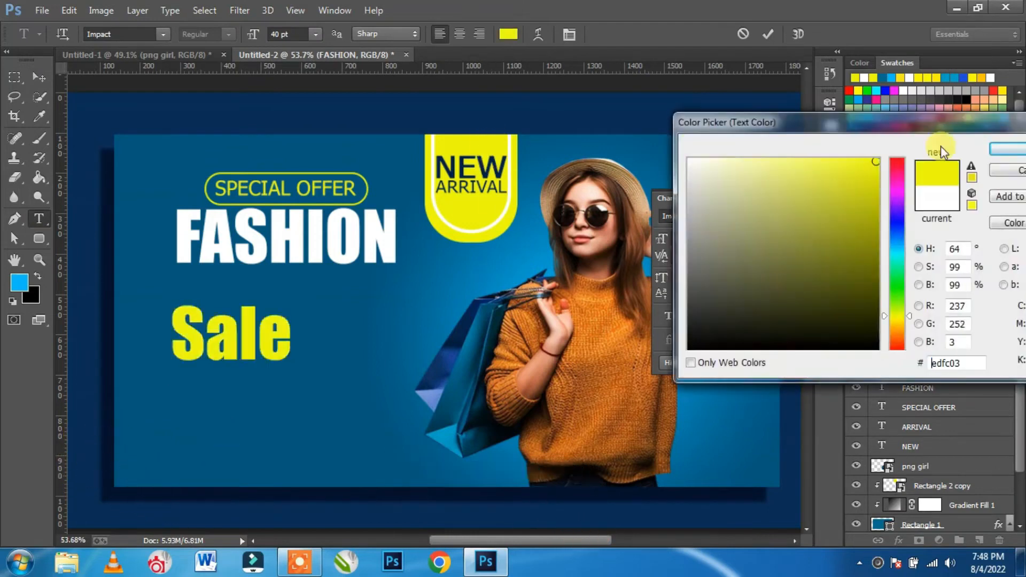
{"action": "left_click", "coordinate": [1010, 153]}
Set the Sale text to the BeautyDream font.
{"action": "left_click", "coordinate": [727, 217]}
{"action": "left_click_drag", "start_coordinate": [925, 362], "coordinate": [924, 235]}
{"action": "scroll", "coordinate": [817, 417], "scroll_direction": "down", "scroll_amount": 5}
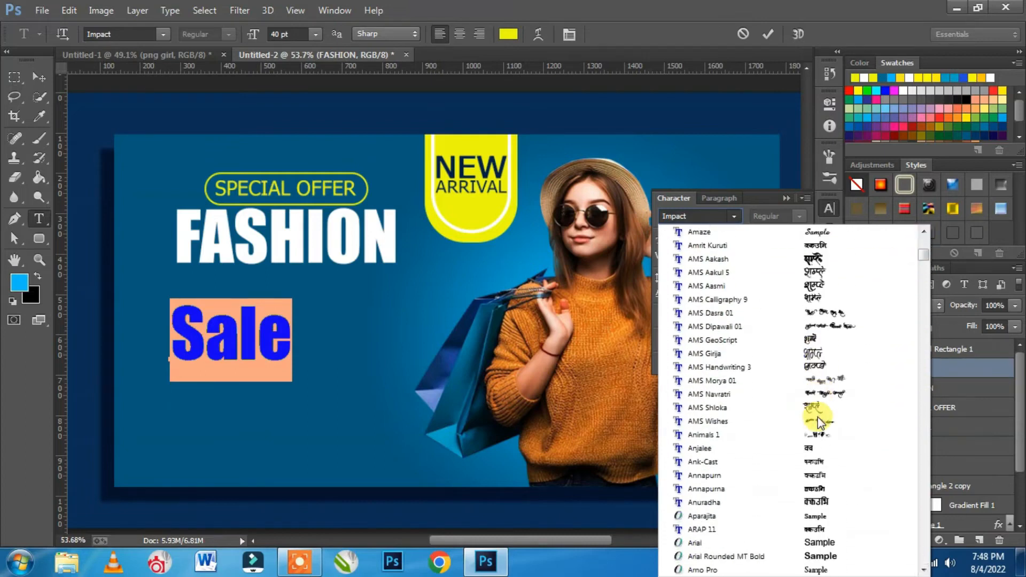
{"action": "scroll", "coordinate": [822, 433], "scroll_direction": "down", "scroll_amount": 5}
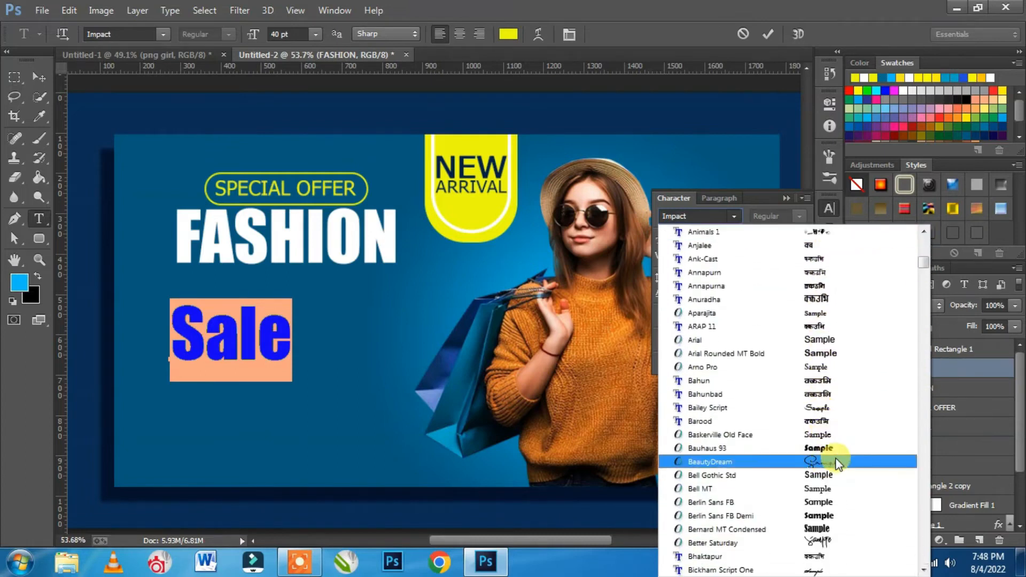
{"action": "left_click", "coordinate": [837, 463]}
Apply faux bold to Sale and move it up to overlap the lower part of FASHION.
{"action": "left_click", "coordinate": [41, 79]}
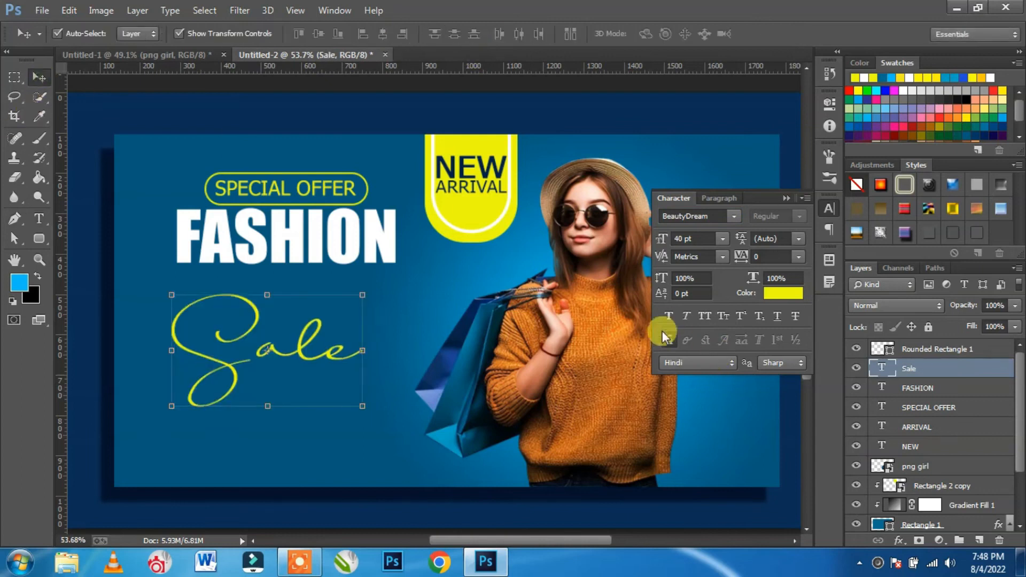
{"action": "left_click", "coordinate": [668, 316]}
{"action": "left_click_drag", "start_coordinate": [263, 369], "coordinate": [303, 297]}
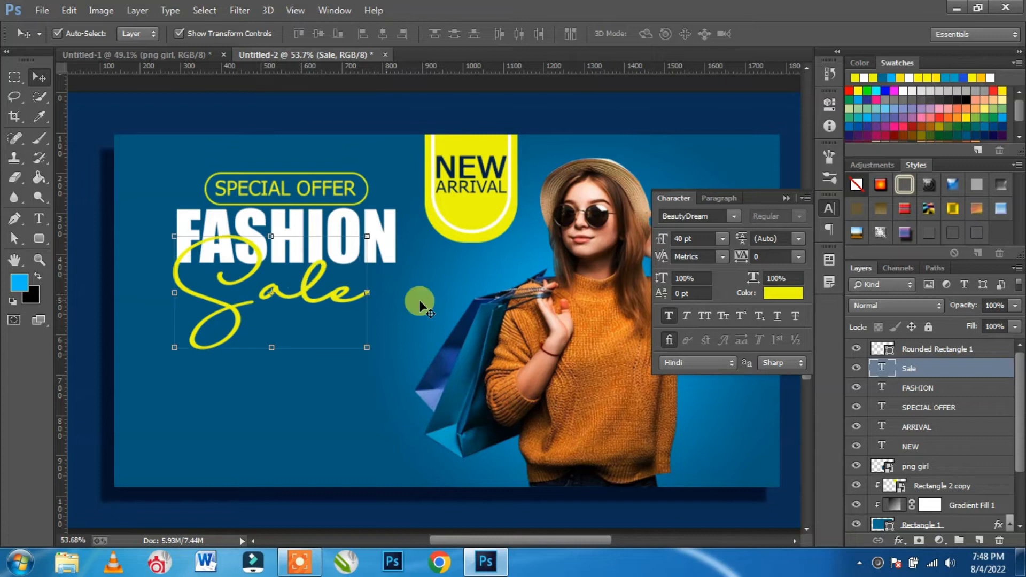
Add the text GET UP TO at 15 pt below Sale and set its font to Tahoma.
{"action": "scroll", "coordinate": [274, 338], "scroll_direction": "up", "scroll_amount": 2}
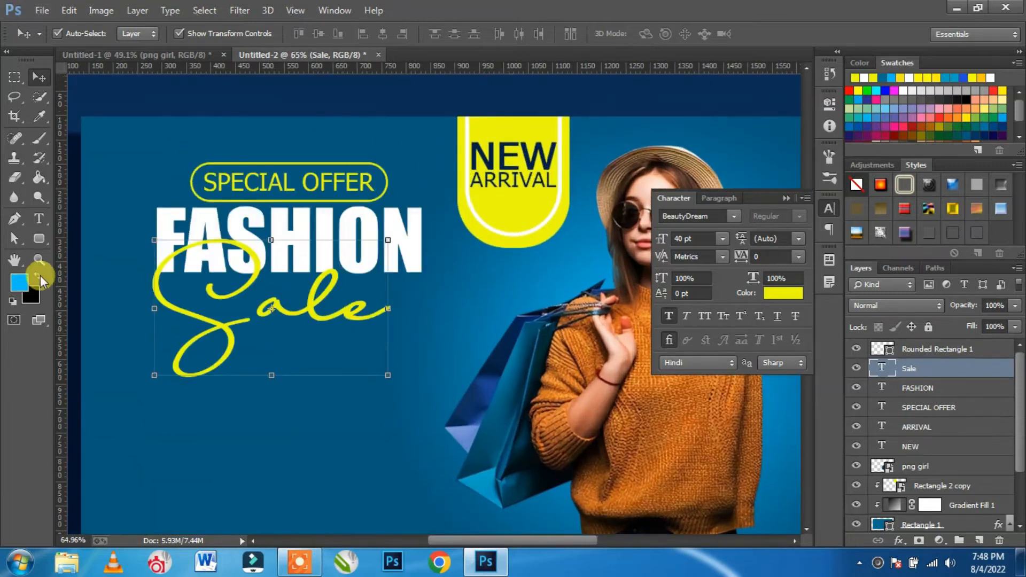
{"action": "left_click", "coordinate": [38, 218]}
{"action": "left_click", "coordinate": [148, 468]}
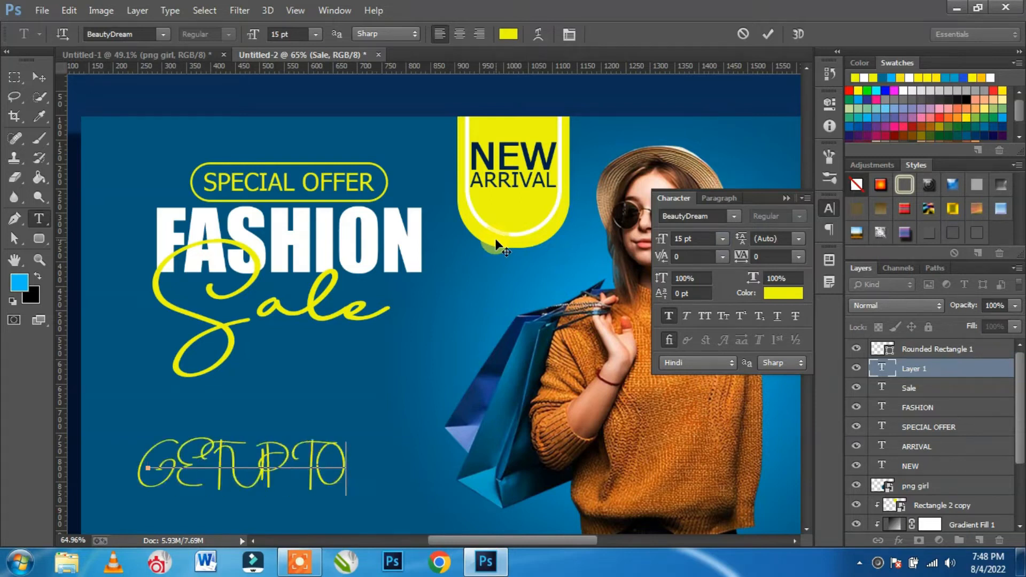
{"action": "key", "text": "ctrl+a"}
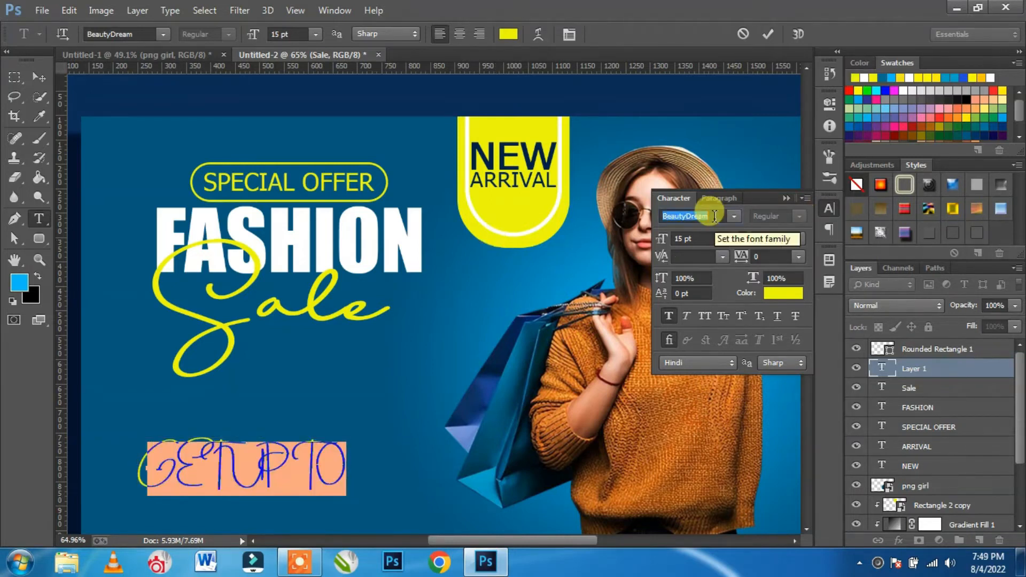
{"action": "type", "text": "Tahoma"}
{"action": "key", "text": "Return"}
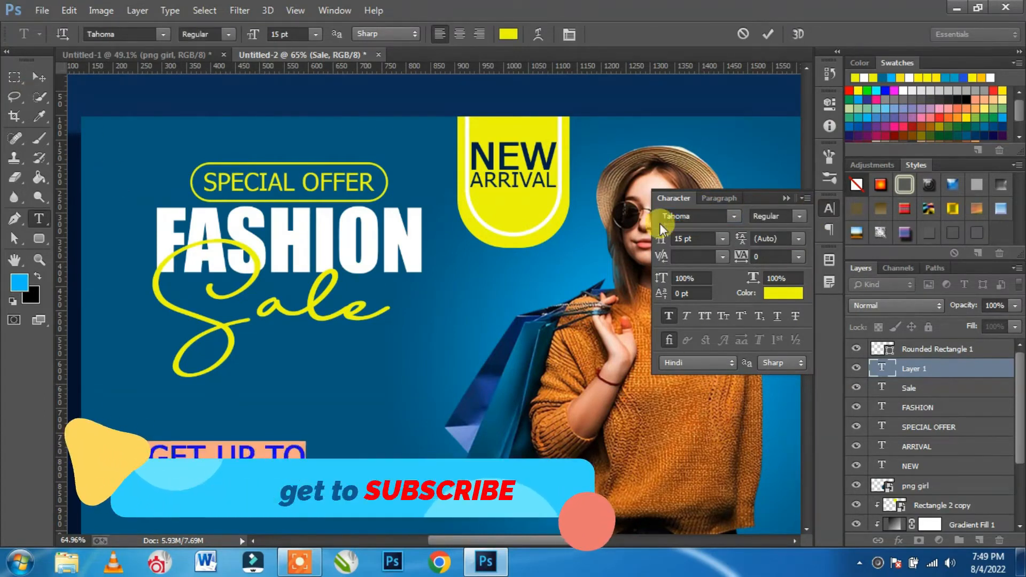
Colour GET UP TO white and place it directly beneath Sale, beside the lower loop of the S.
{"action": "left_click", "coordinate": [781, 295]}
{"action": "left_click_drag", "start_coordinate": [705, 258], "coordinate": [634, 78]}
{"action": "left_click", "coordinate": [1008, 151]}
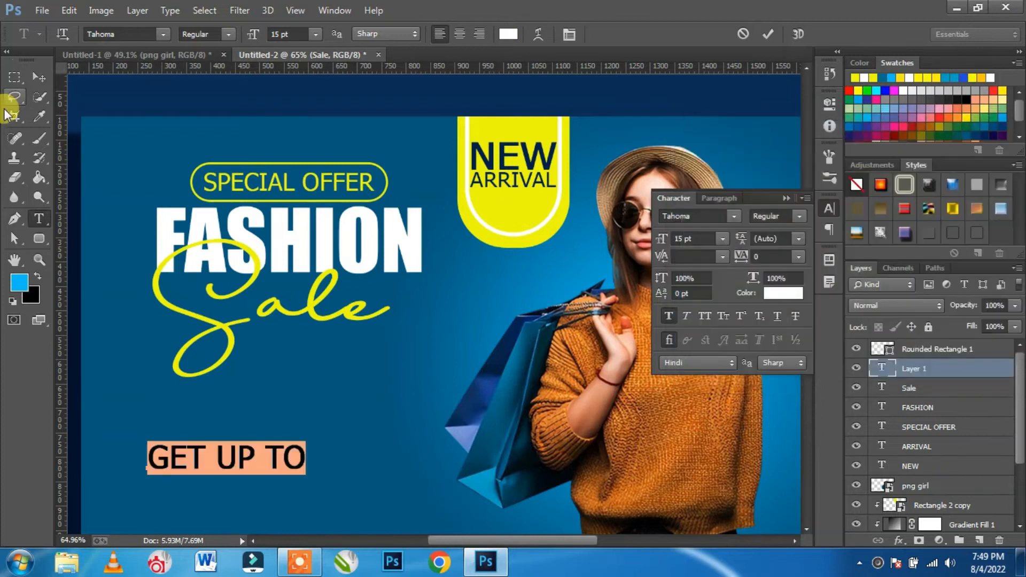
{"action": "left_click", "coordinate": [39, 77]}
{"action": "left_click_drag", "start_coordinate": [246, 453], "coordinate": [337, 338]}
{"action": "key", "text": "Left"}
{"action": "key", "text": "Left"}
{"action": "key", "text": "Left"}
{"action": "key", "text": "Left"}
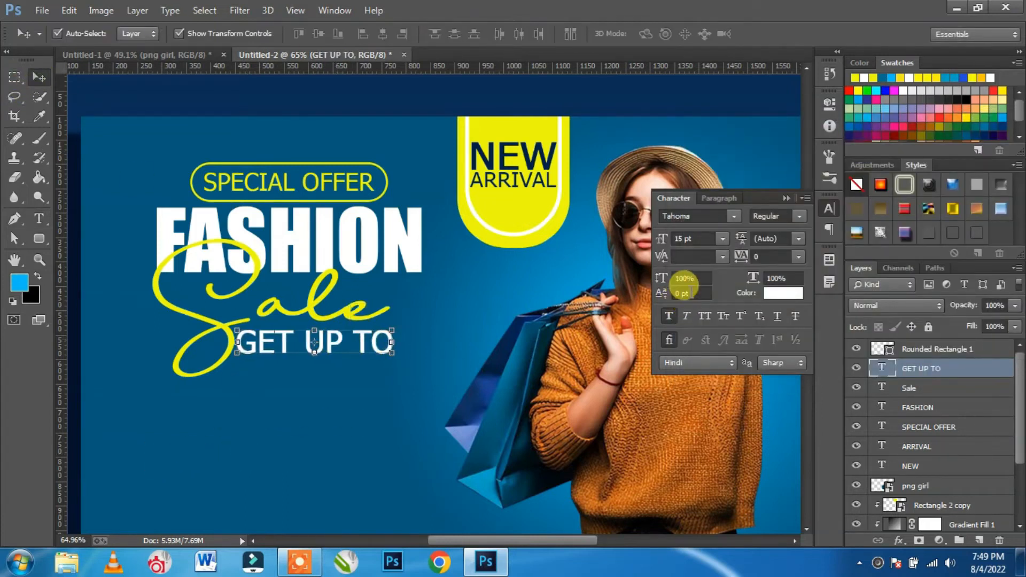
Narrow GET UP TO slightly and duplicate it directly below, changing the copy's text to 50% OFF.
{"action": "left_click_drag", "start_coordinate": [393, 343], "coordinate": [327, 377]}
{"action": "left_click", "coordinate": [677, 34]}
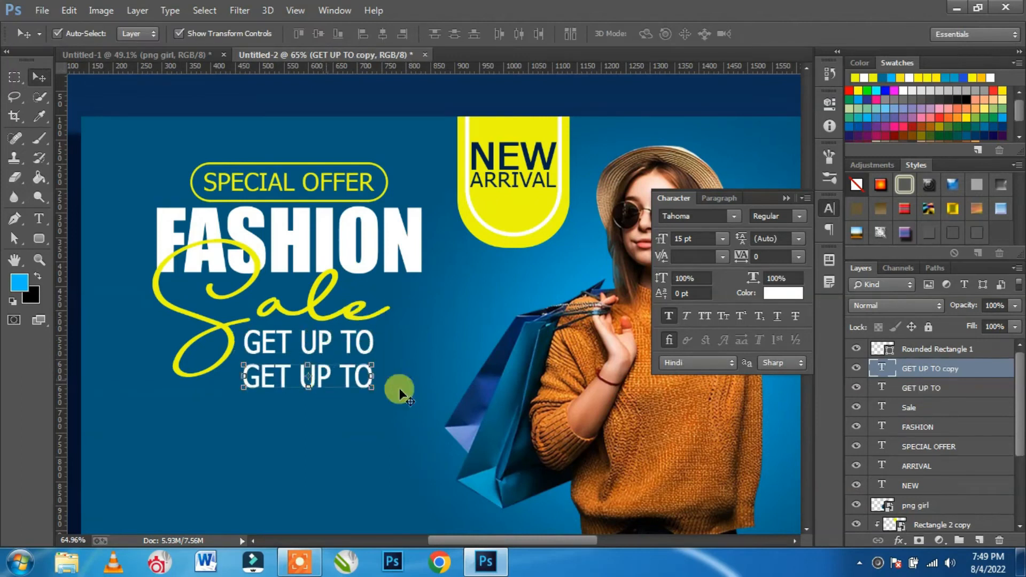
{"action": "double_click", "coordinate": [878, 369]}
{"action": "type", "text": "50%"}
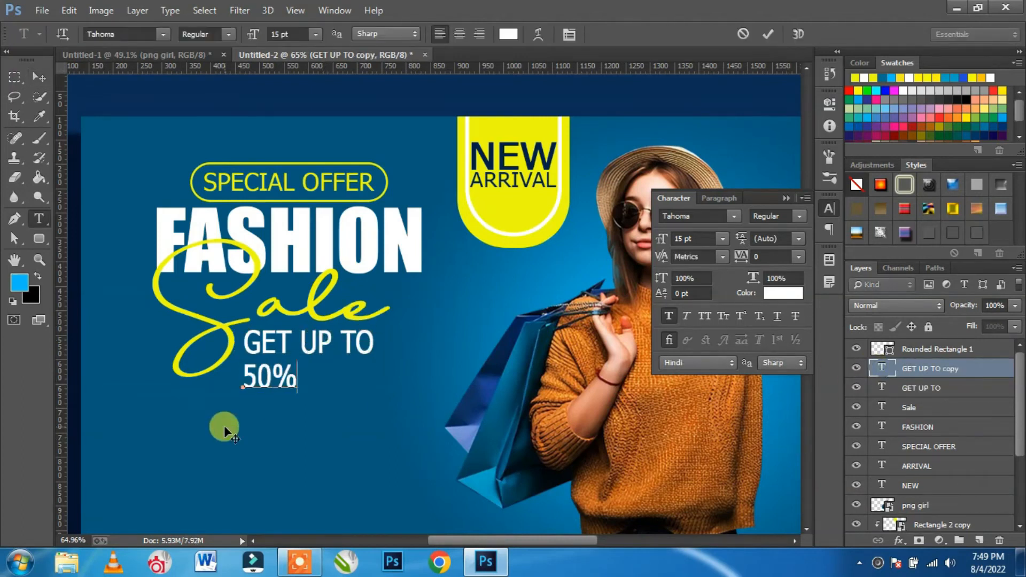
{"action": "type", "text": " OFF"}
{"action": "left_click", "coordinate": [39, 77]}
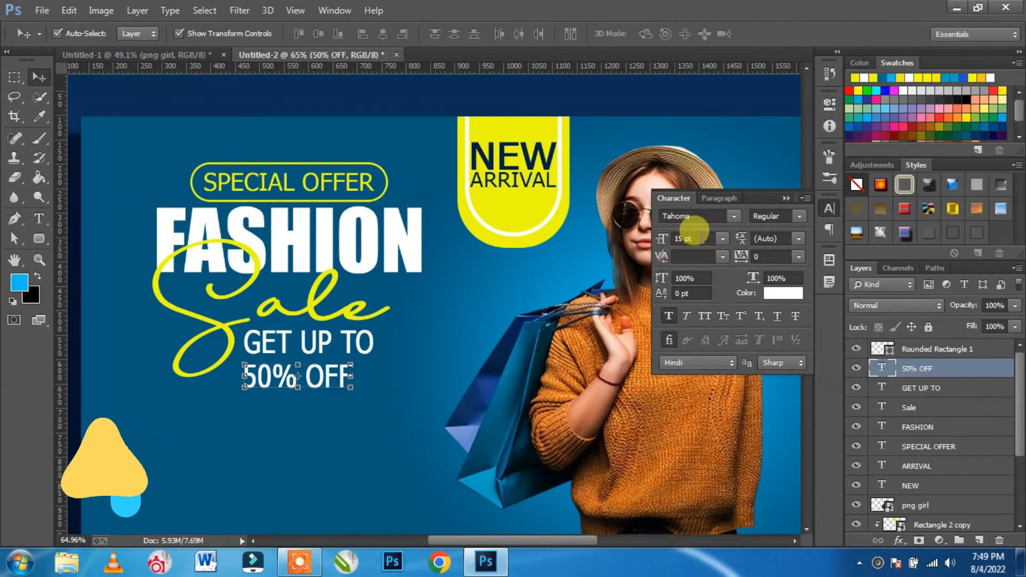
Set 50% OFF to 18 pt and nudge it up closer to GET UP TO.
{"action": "type", "text": "18"}
{"action": "key", "text": "Return"}
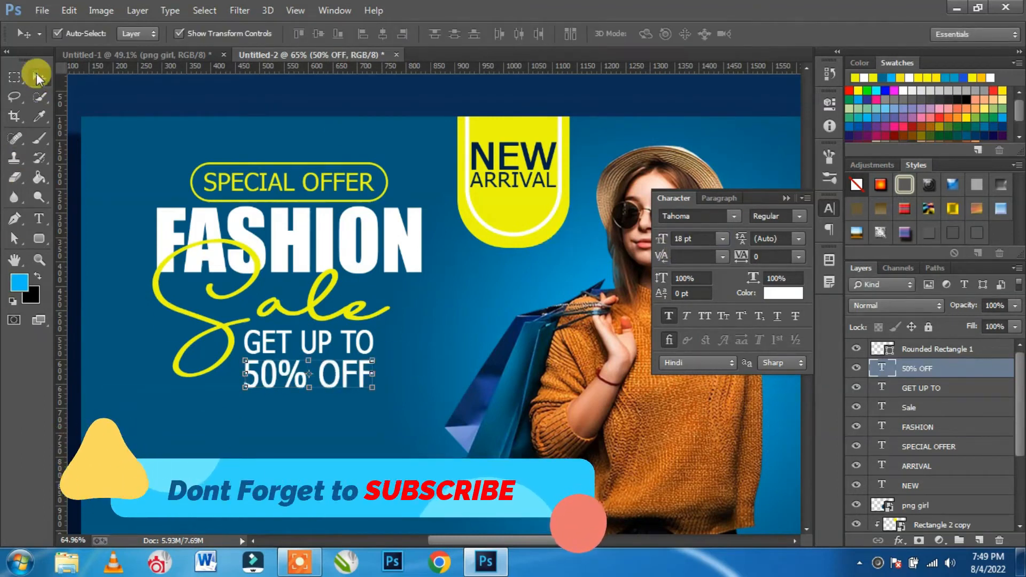
{"action": "key", "text": "Up"}
{"action": "key", "text": "Up"}
{"action": "key", "text": "Up"}
{"action": "key", "text": "Up"}
{"action": "left_click", "coordinate": [433, 365]}
Add a Drop Shadow effect with the default settings to the Sale text.
{"action": "left_click", "coordinate": [228, 359]}
{"action": "left_click", "coordinate": [899, 540]}
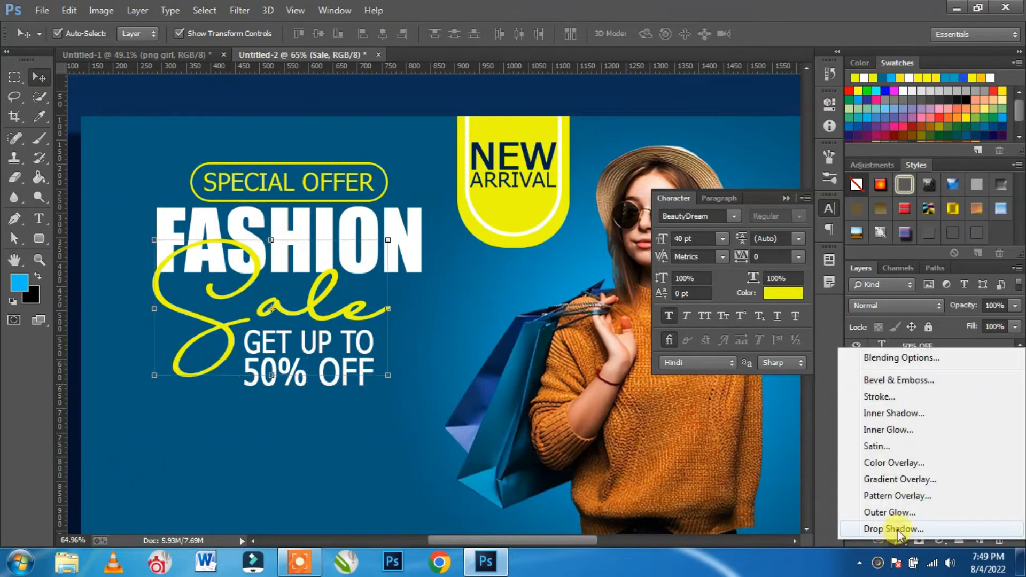
{"action": "left_click", "coordinate": [899, 528]}
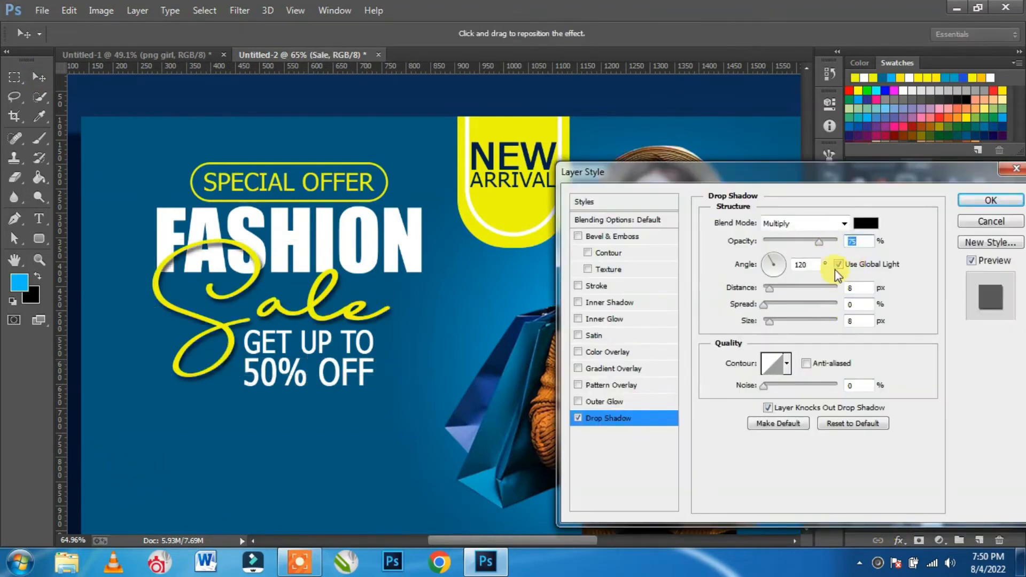
{"action": "left_click", "coordinate": [990, 200]}
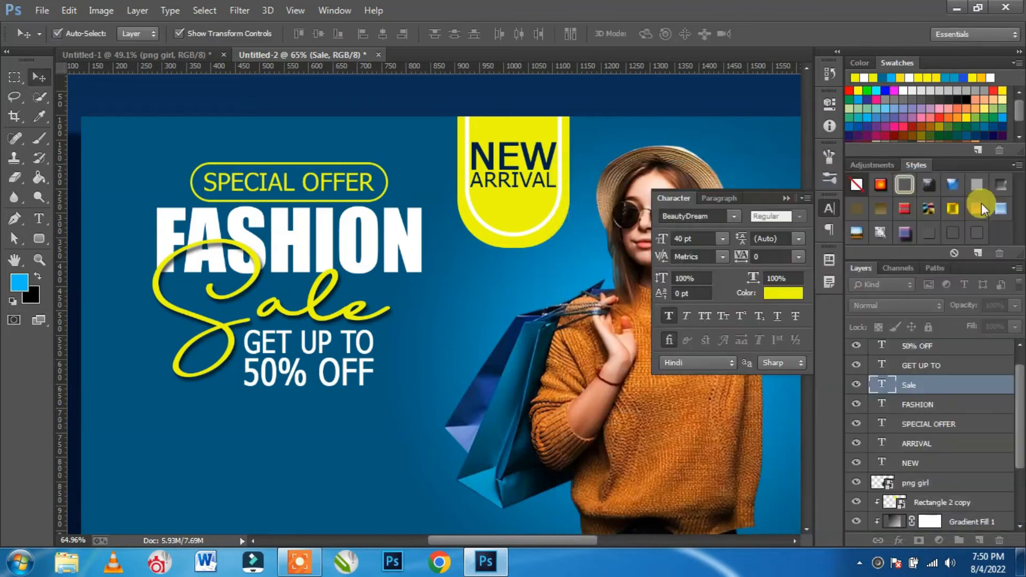
{"action": "left_click", "coordinate": [396, 440]}
Duplicate FASHION into the empty area below 50% OFF, reduce the copy to 15 pt and centre it under the headlines.
{"action": "scroll", "coordinate": [344, 350], "scroll_direction": "down", "scroll_amount": 2}
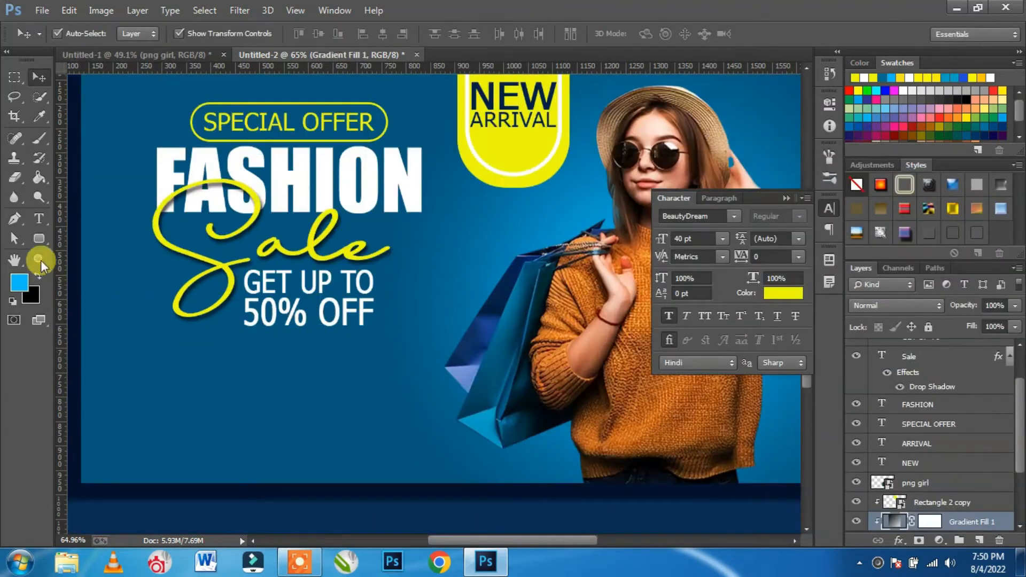
{"action": "left_click", "coordinate": [371, 184]}
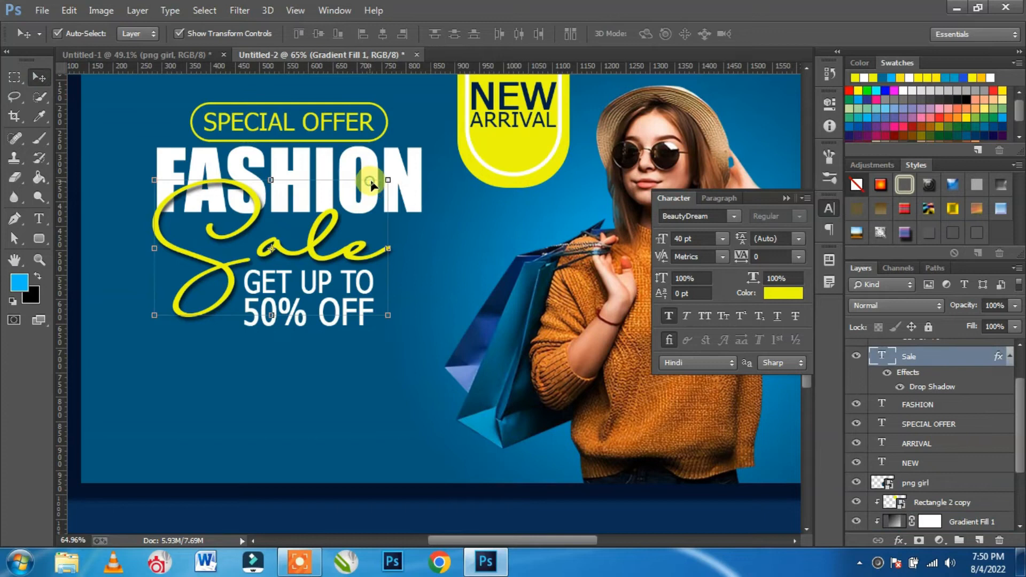
{"action": "left_click_drag", "start_coordinate": [416, 162], "coordinate": [399, 370]}
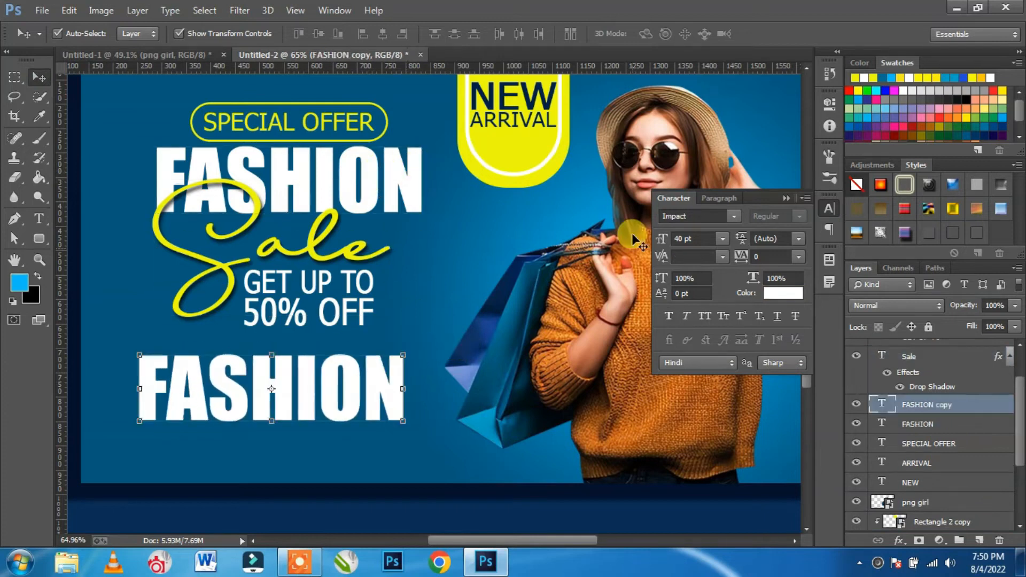
{"action": "left_click_drag", "start_coordinate": [692, 235], "coordinate": [579, 243]}
{"action": "type", "text": "15"}
{"action": "key", "text": "Return"}
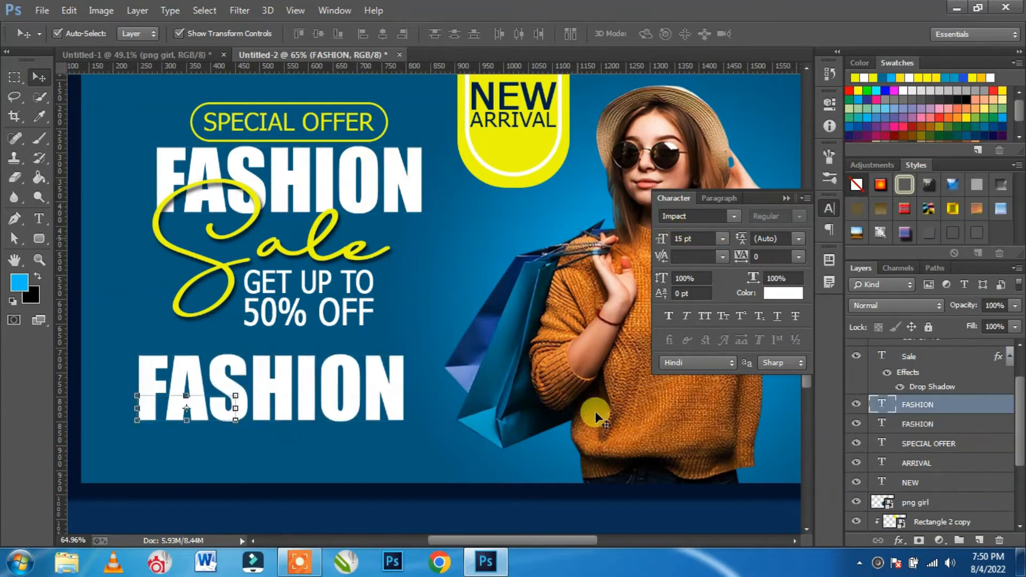
{"action": "left_click_drag", "start_coordinate": [220, 415], "coordinate": [285, 417]}
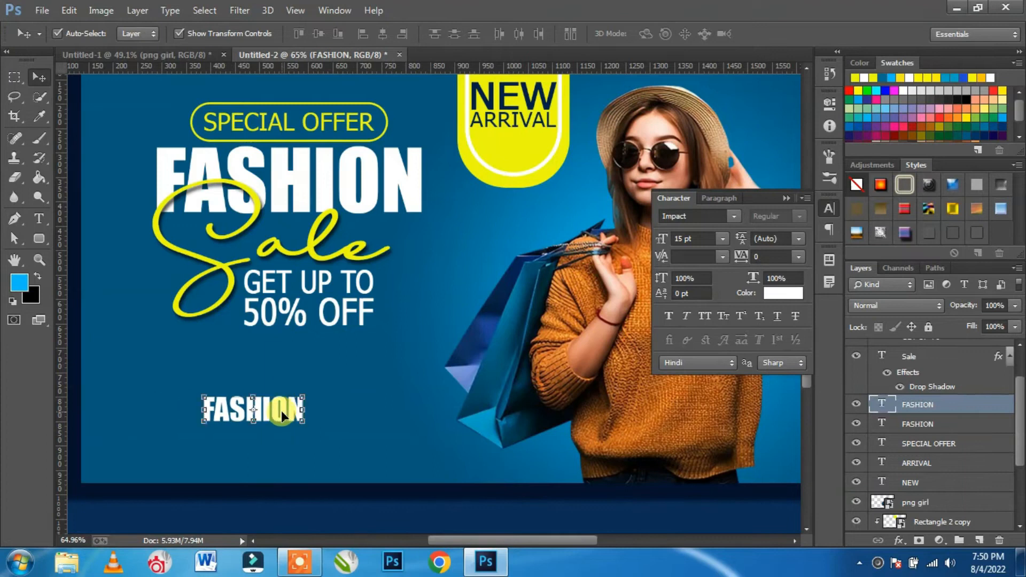
Change the small FASHION copy's text to SHOP NOW and stretch it slightly wider.
{"action": "double_click", "coordinate": [872, 405]}
{"action": "type", "text": "SHOP NOW"}
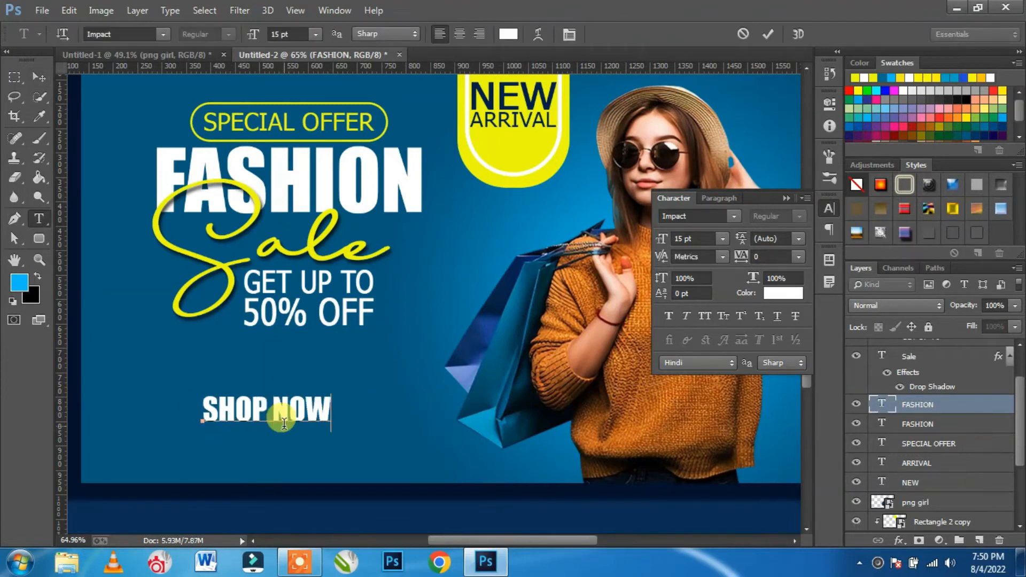
{"action": "left_click", "coordinate": [10, 81]}
{"action": "key", "text": "ctrl+t"}
{"action": "left_click_drag", "start_coordinate": [331, 411], "coordinate": [343, 408]}
{"action": "key", "text": "Return"}
Colour SHOP NOW with the badge's yellow (#edfc03) and move it up slightly.
{"action": "left_click", "coordinate": [769, 293]}
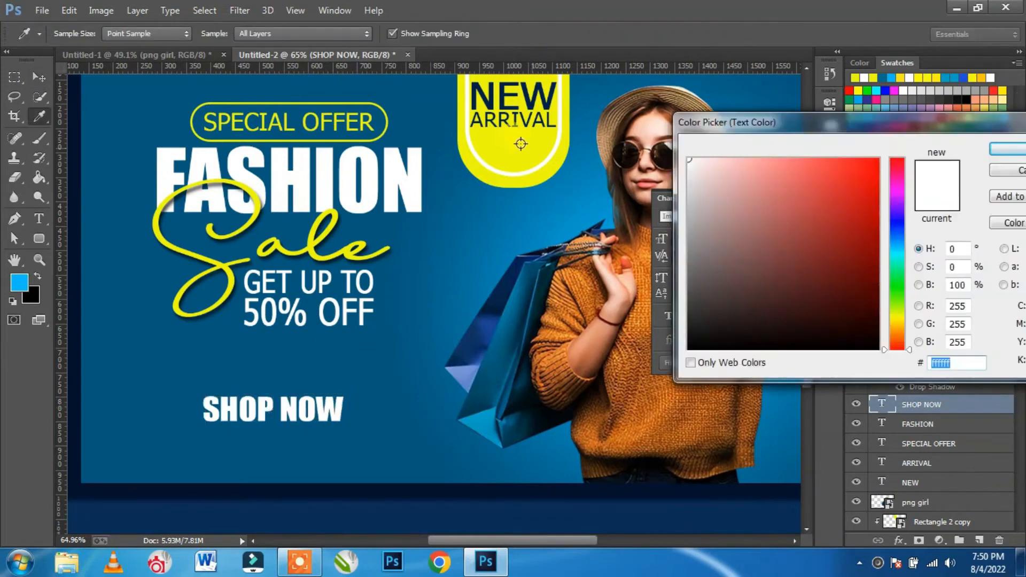
{"action": "left_click", "coordinate": [517, 143]}
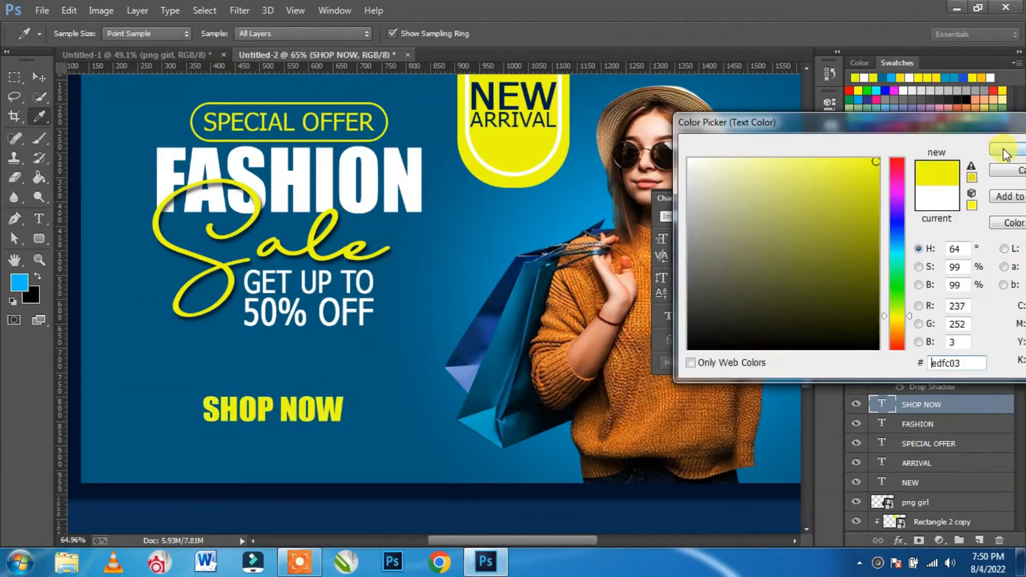
{"action": "left_click", "coordinate": [1004, 150]}
{"action": "left_click_drag", "start_coordinate": [311, 411], "coordinate": [310, 393]}
Draw a rounded rectangle about 333 px by 76 px with a 10 px radius around SHOP NOW.
{"action": "left_click", "coordinate": [39, 239]}
{"action": "right_click", "coordinate": [42, 245]}
{"action": "left_click", "coordinate": [81, 247]}
{"action": "left_click_drag", "start_coordinate": [191, 373], "coordinate": [352, 407]}
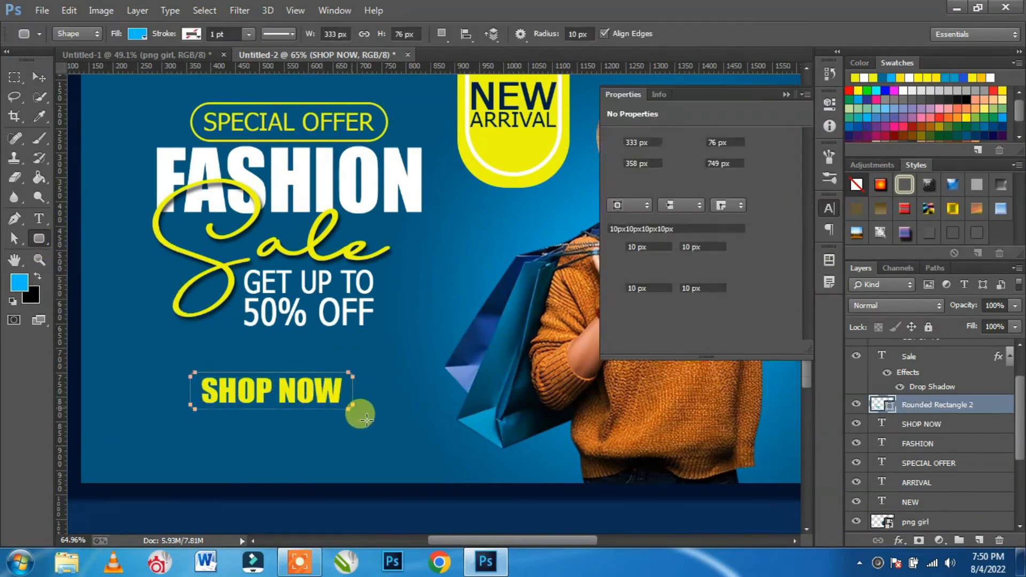
Fill the rounded rectangle over SHOP NOW with the banner's yellow.
{"action": "left_click", "coordinate": [616, 185]}
{"action": "left_click", "coordinate": [760, 214]}
{"action": "left_click", "coordinate": [1008, 151]}
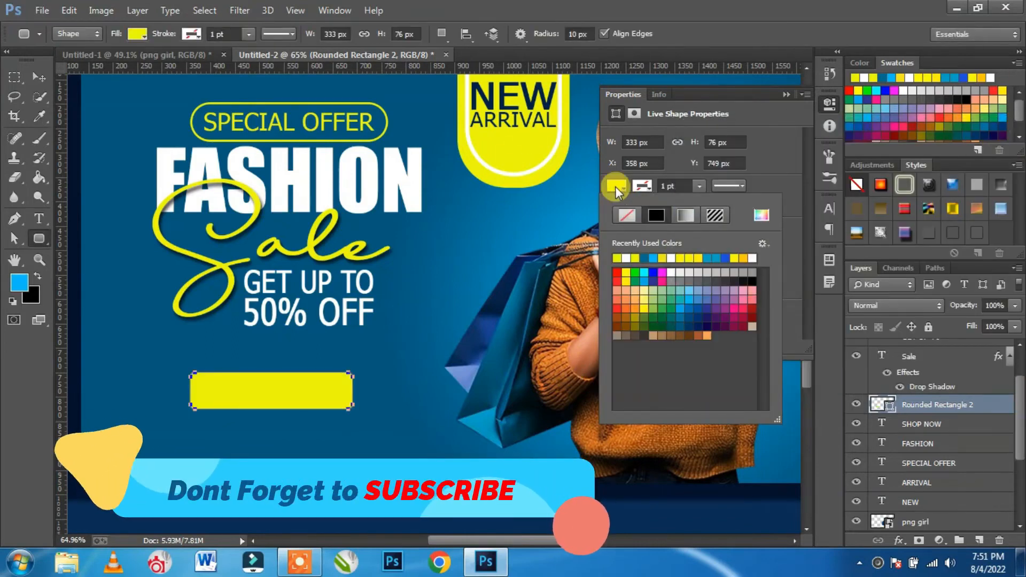
{"action": "left_click", "coordinate": [615, 187]}
Set all four corner radii of the yellow rounded rectangle to 20 px.
{"action": "left_click", "coordinate": [39, 77]}
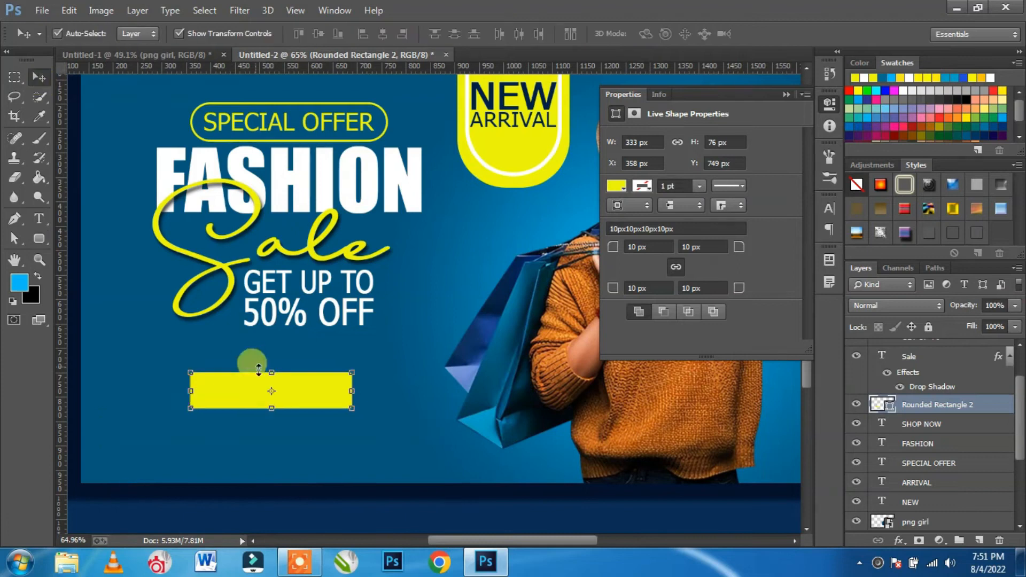
{"action": "left_click", "coordinate": [655, 247]}
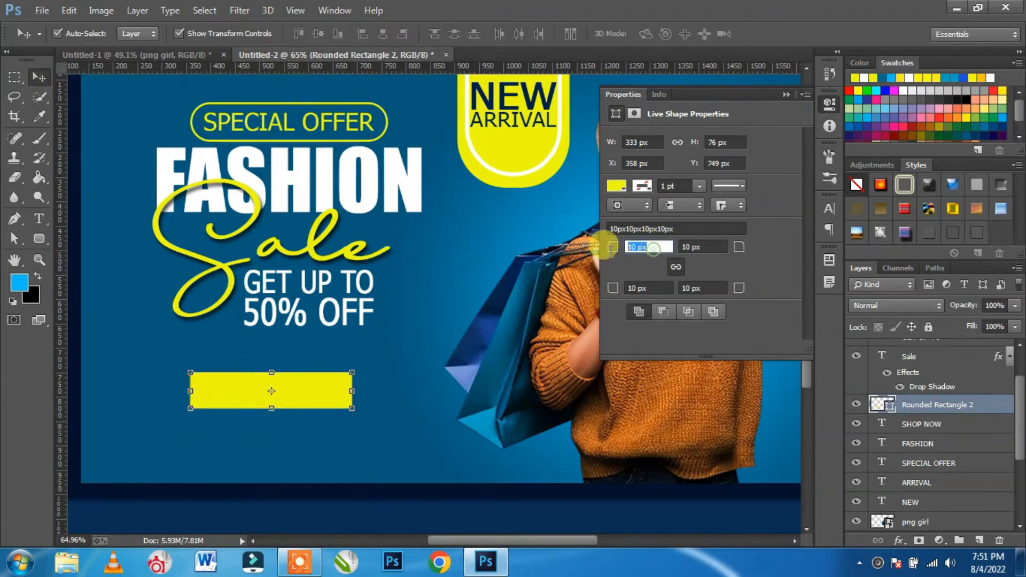
{"action": "left_click_drag", "start_coordinate": [631, 248], "coordinate": [517, 252]}
{"action": "key", "text": "Return"}
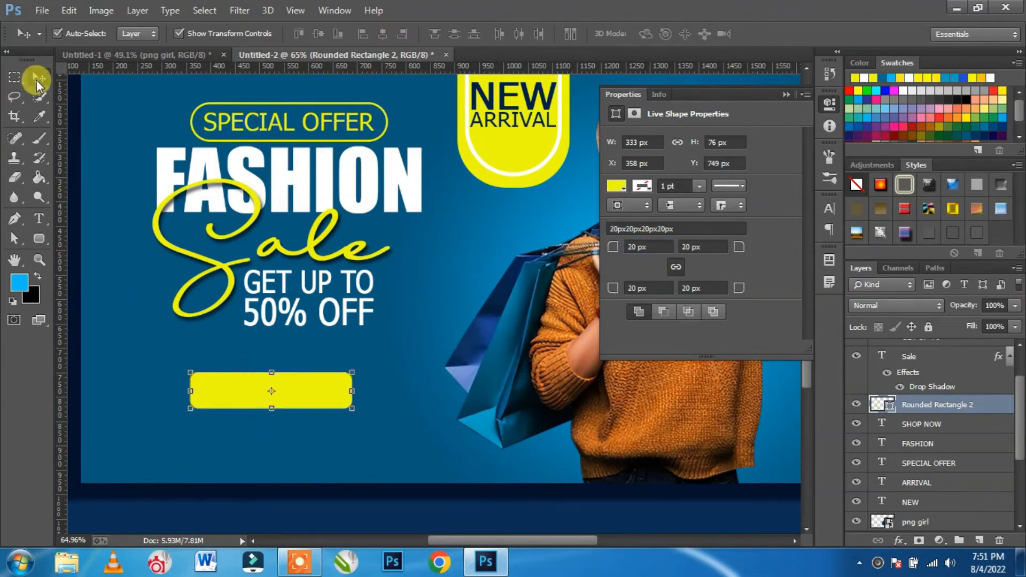
Bring SHOP NOW in front of the yellow rectangle and recolour it with the dark navy of the NEW text.
{"action": "left_click", "coordinate": [930, 425]}
{"action": "key", "text": "ctrl+]"}
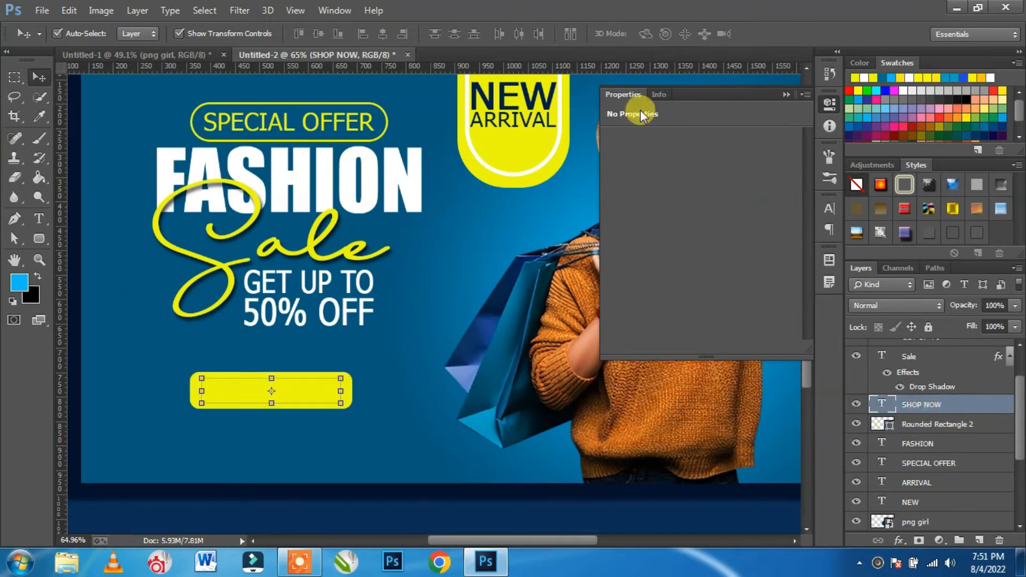
{"action": "left_click", "coordinate": [786, 94]}
{"action": "left_click", "coordinate": [829, 208]}
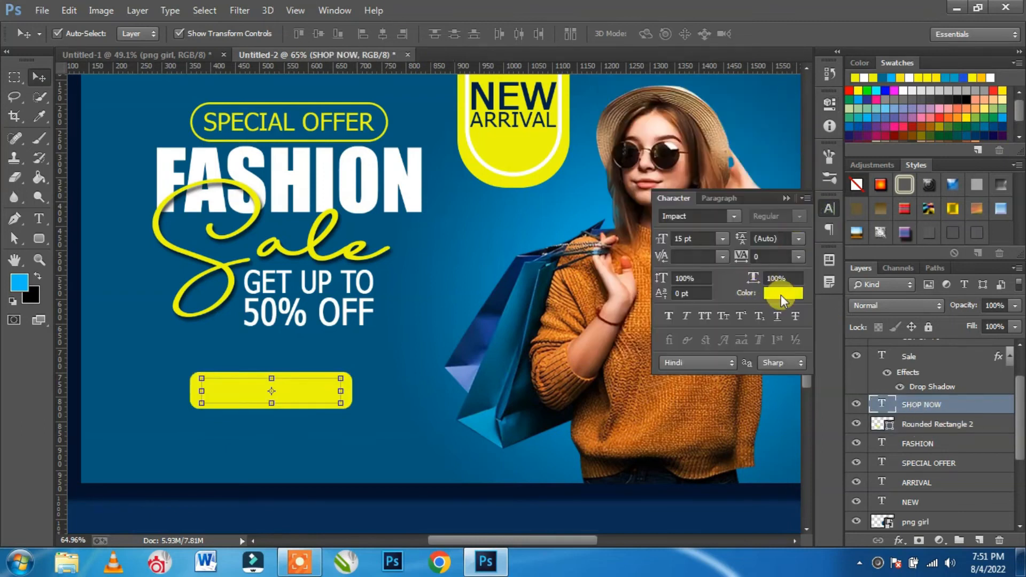
{"action": "left_click", "coordinate": [780, 300]}
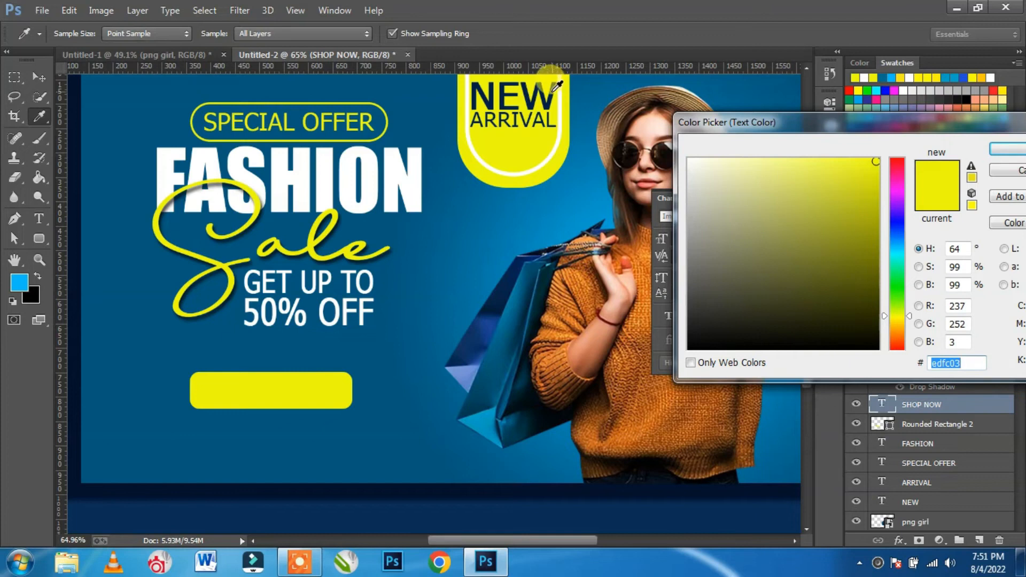
{"action": "left_click", "coordinate": [555, 89]}
{"action": "left_click", "coordinate": [1003, 150]}
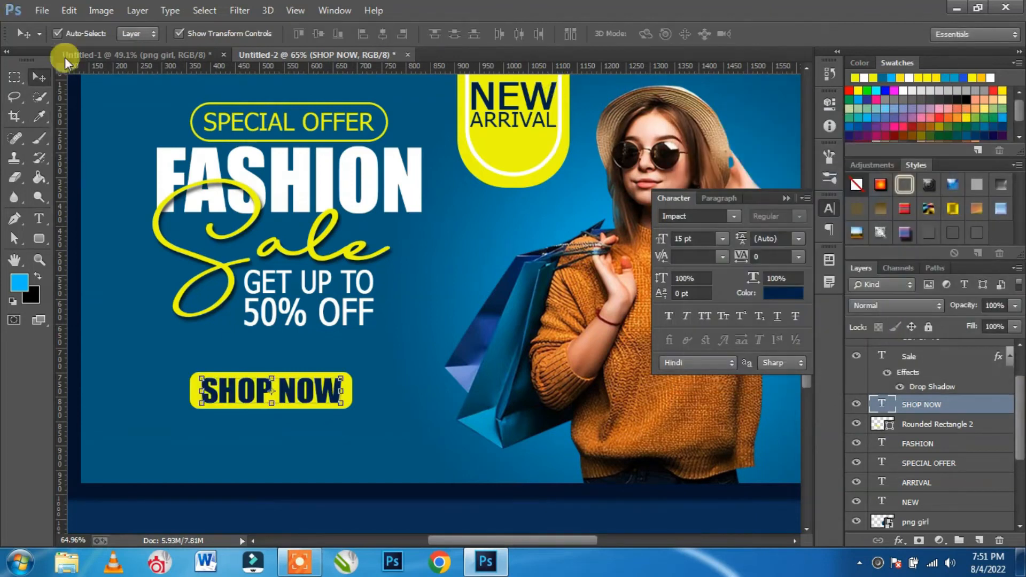
Move the SHOP NOW text together with its yellow rounded rectangle slightly upward.
{"action": "left_click", "coordinate": [934, 426], "text": "shift"}
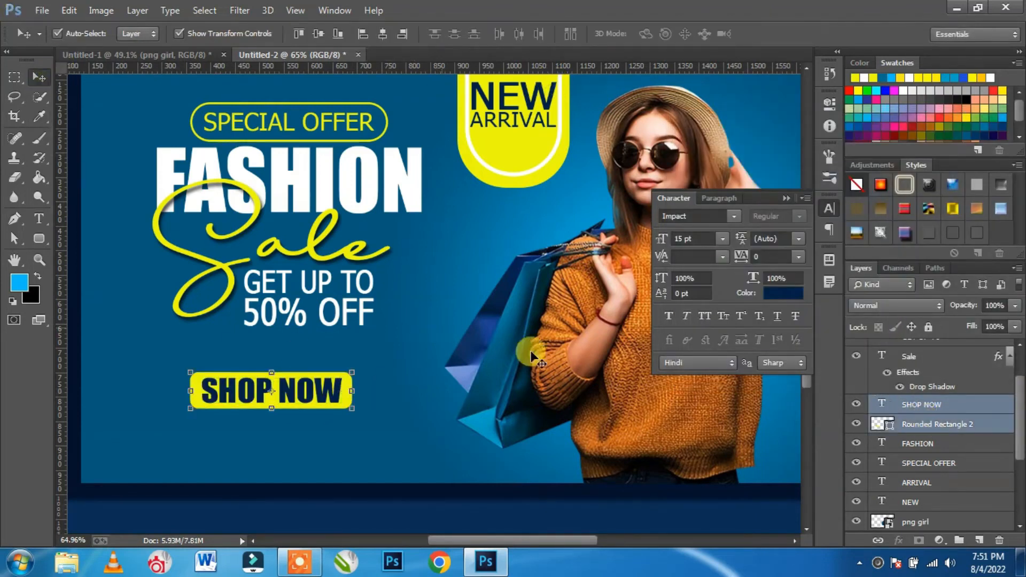
{"action": "scroll", "coordinate": [338, 297], "scroll_direction": "down", "scroll_amount": 4}
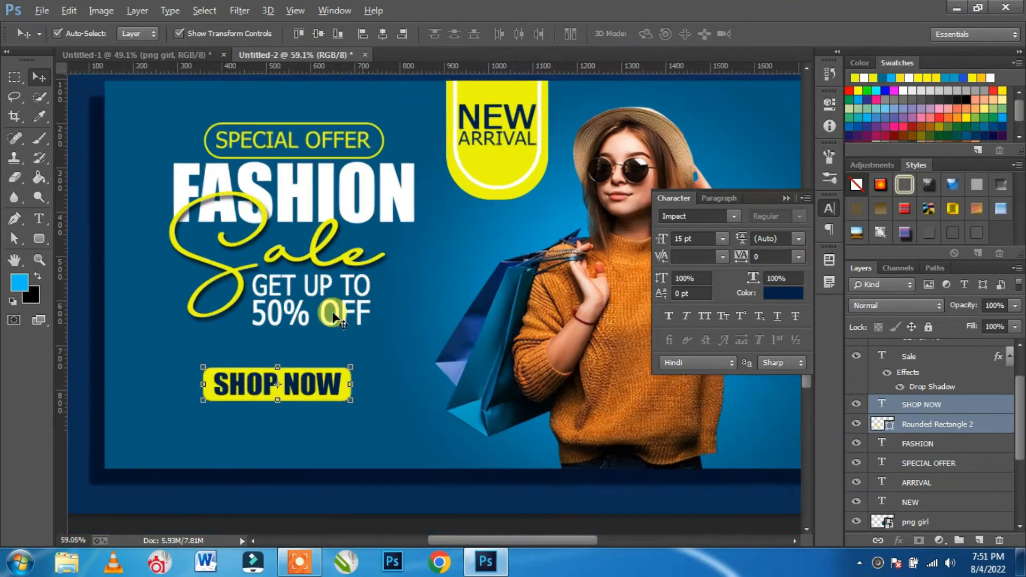
{"action": "left_click_drag", "start_coordinate": [322, 377], "coordinate": [322, 375]}
{"action": "left_click", "coordinate": [787, 198]}
{"action": "left_click", "coordinate": [761, 224]}
{"action": "scroll", "coordinate": [929, 395], "scroll_direction": "down", "scroll_amount": 5}
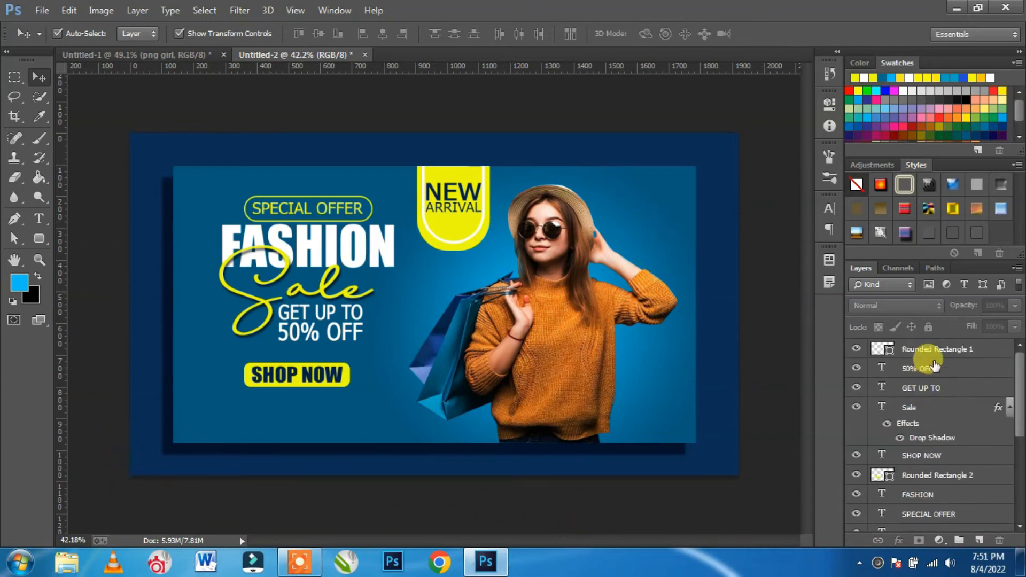
Add an empty layer directly below the png girl layer and release it from the clipping mask.
{"action": "left_click", "coordinate": [925, 418]}
{"action": "left_click", "coordinate": [928, 456]}
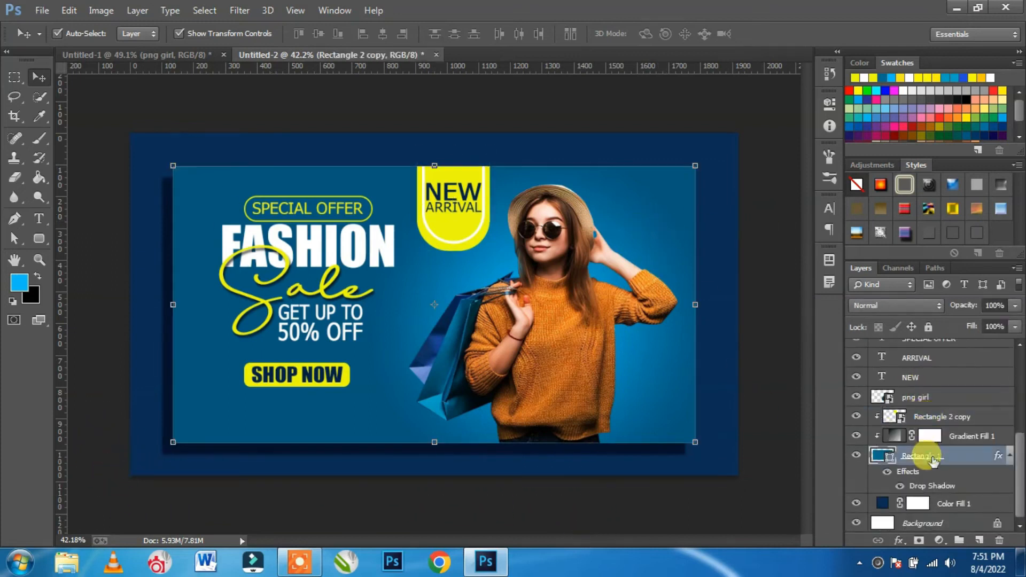
{"action": "left_click", "coordinate": [944, 435]}
{"action": "left_click", "coordinate": [856, 436]}
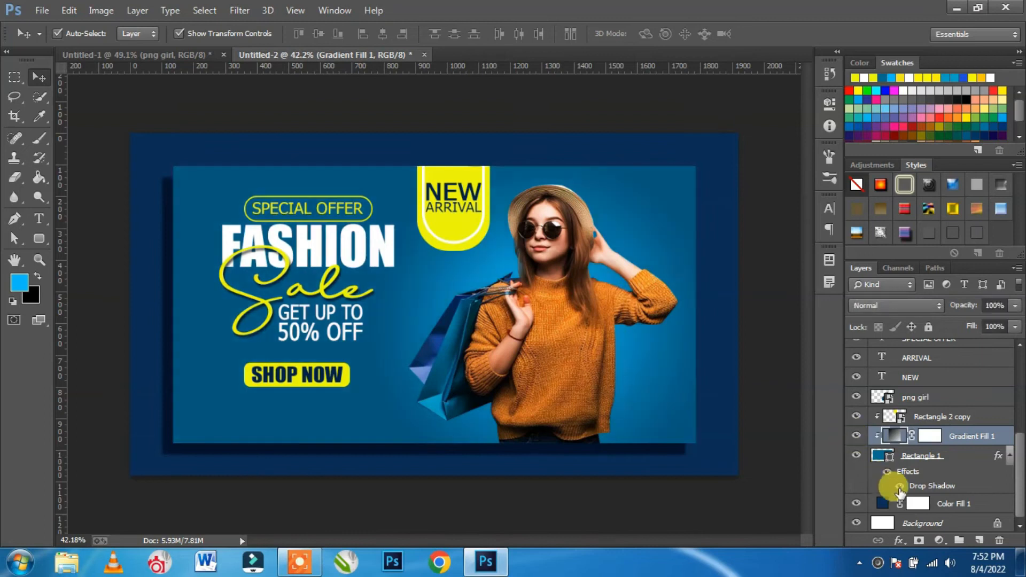
{"action": "left_click", "coordinate": [979, 540]}
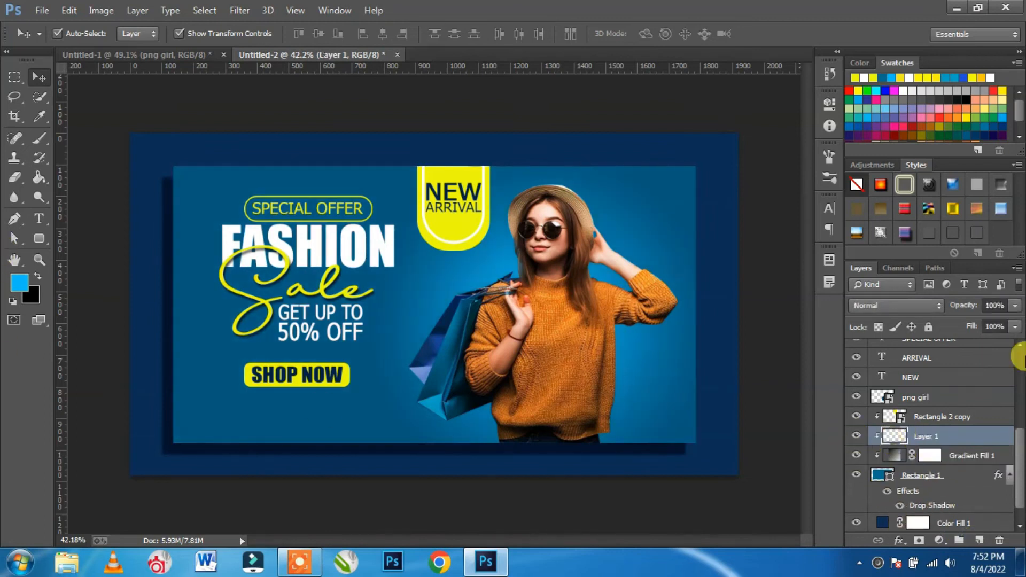
{"action": "left_click_drag", "start_coordinate": [941, 435], "coordinate": [948, 418]}
{"action": "right_click", "coordinate": [953, 418]}
{"action": "left_click", "coordinate": [715, 267]}
{"action": "left_click", "coordinate": [856, 397]}
{"action": "left_click", "coordinate": [855, 397]}
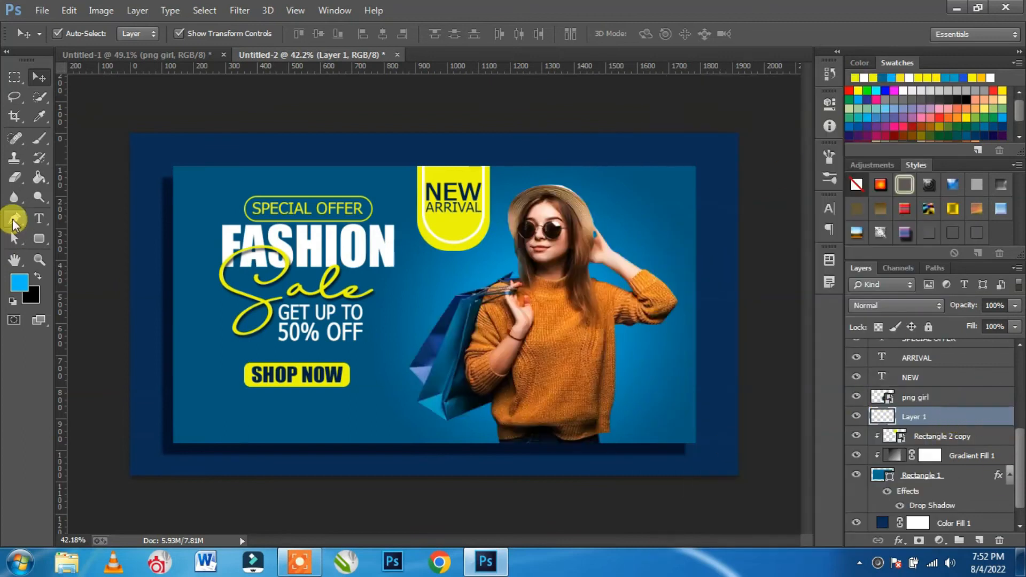
Ready the Brush tool with a 30 px round tip at 100% hardness.
{"action": "left_click", "coordinate": [37, 143]}
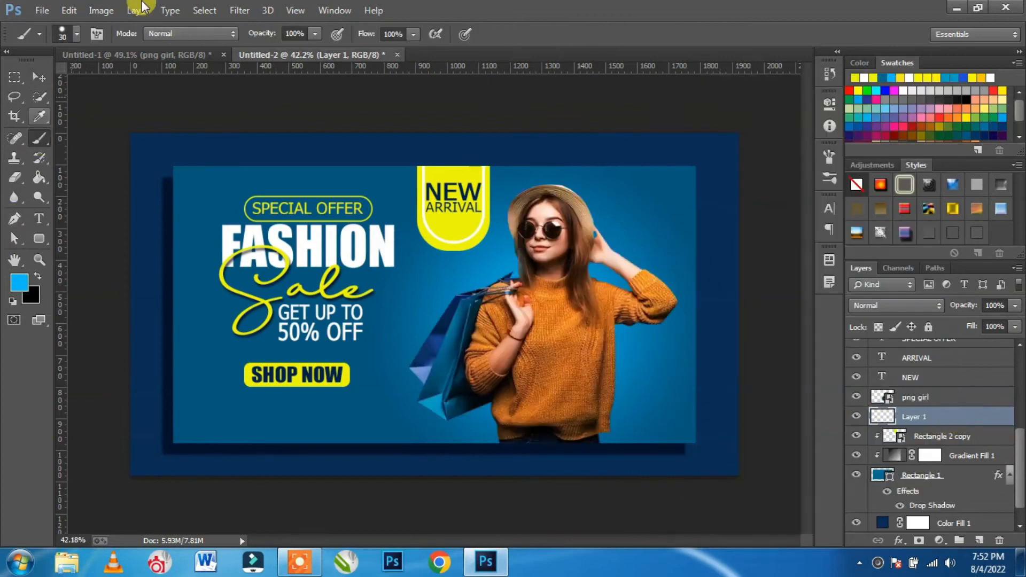
{"action": "right_click", "coordinate": [81, 140]}
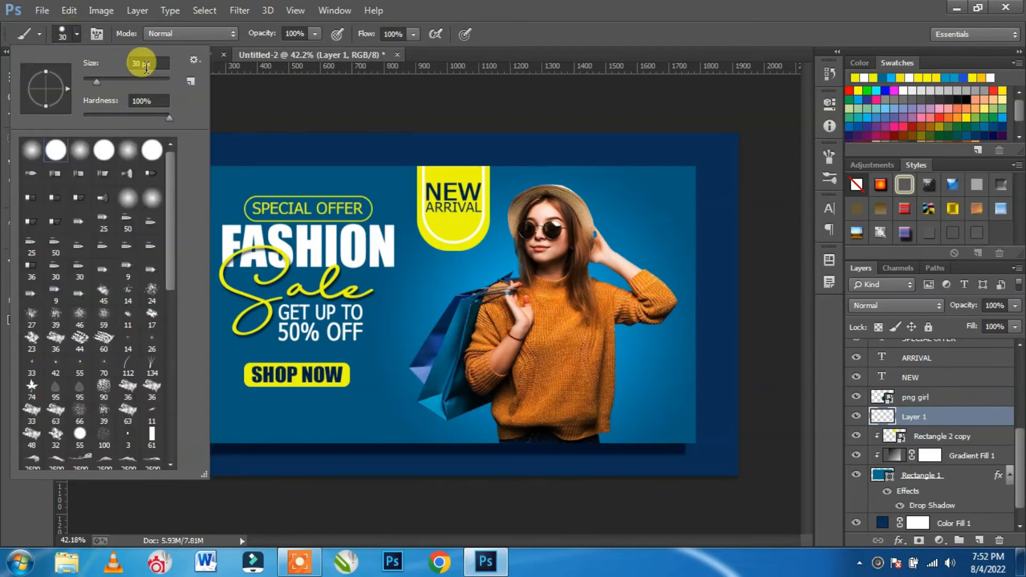
{"action": "left_click", "coordinate": [456, 5]}
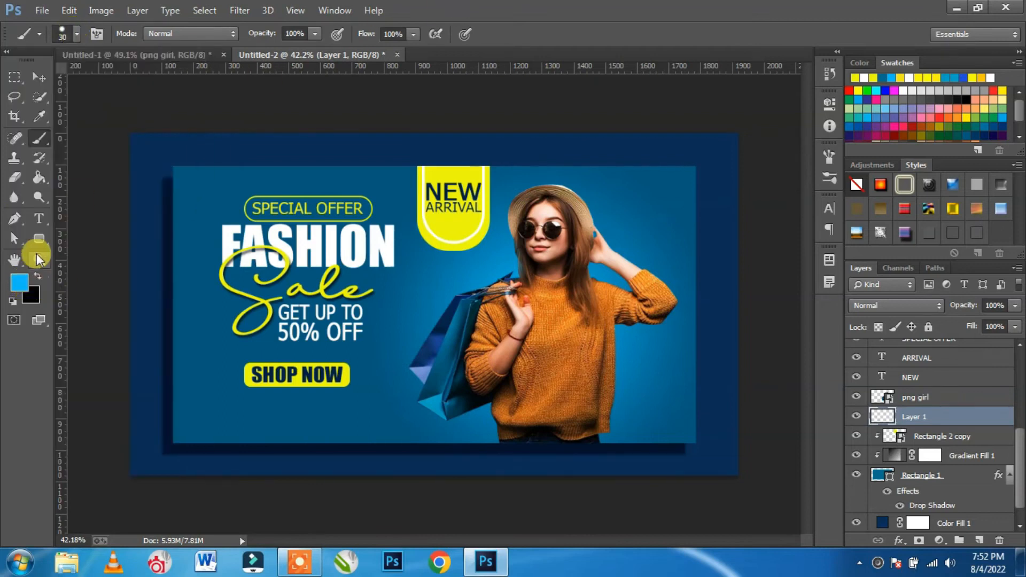
Draw an open wavy path with the Pen tool from the woman's sweater to beyond the banner's right edge.
{"action": "left_click", "coordinate": [19, 219]}
{"action": "left_click", "coordinate": [596, 388]}
{"action": "left_click_drag", "start_coordinate": [664, 376], "coordinate": [787, 421]}
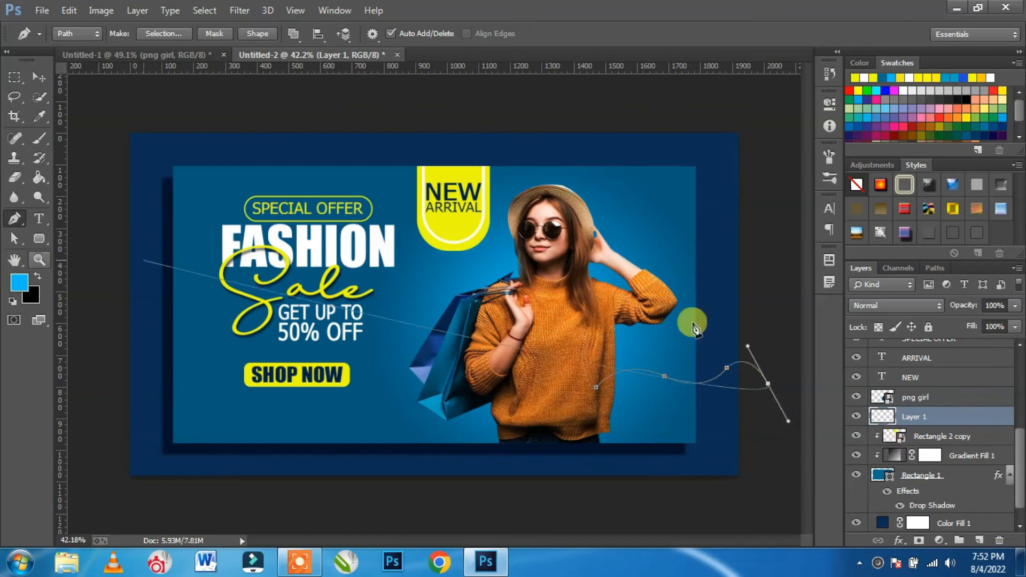
{"action": "left_click", "coordinate": [742, 392], "text": "ctrl"}
Stroke the wavy path on Layer 1 with the Brush and Simulate Pressure on, and delete the path.
{"action": "scroll", "coordinate": [927, 413], "scroll_direction": "down", "scroll_amount": 5}
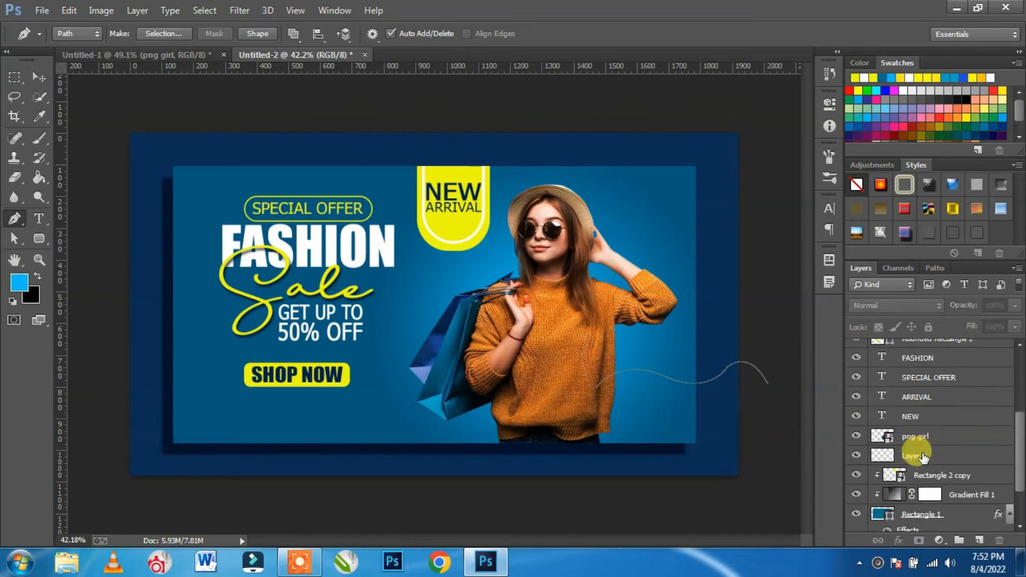
{"action": "left_click", "coordinate": [914, 456]}
{"action": "right_click", "coordinate": [719, 372]}
{"action": "left_click", "coordinate": [773, 279]}
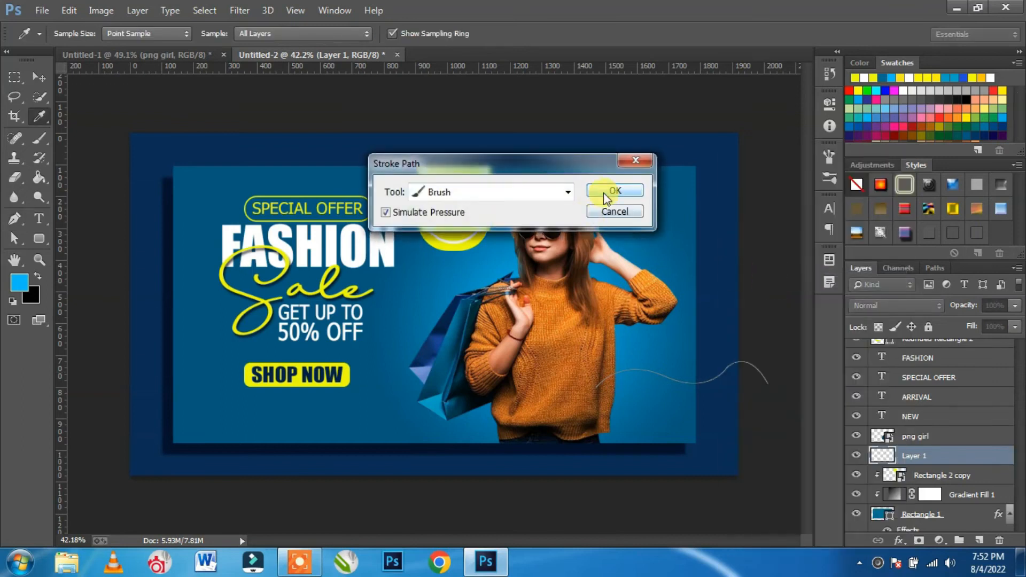
{"action": "left_click", "coordinate": [612, 191]}
{"action": "right_click", "coordinate": [666, 381]}
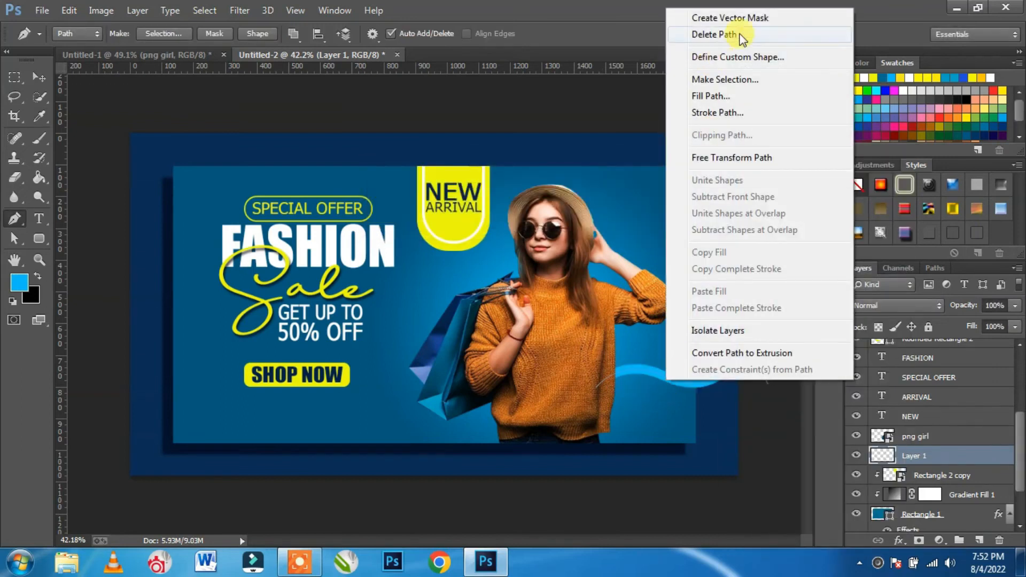
{"action": "left_click", "coordinate": [716, 36]}
{"action": "left_click", "coordinate": [38, 77]}
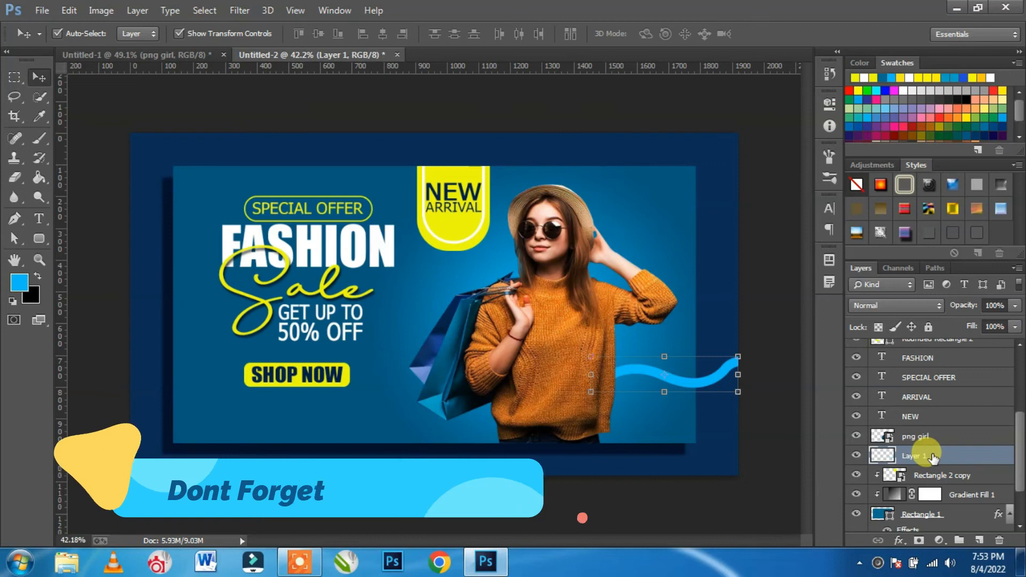
Stack two copies of the blue wave above the original and move the lower two waves up for tighter spacing.
{"action": "mouse_move", "coordinate": [710, 380]}
{"action": "left_mouse_down"}
{"action": "mouse_move", "coordinate": [710, 400]}
{"action": "mouse_move", "coordinate": [711, 353]}
{"action": "left_mouse_up"}
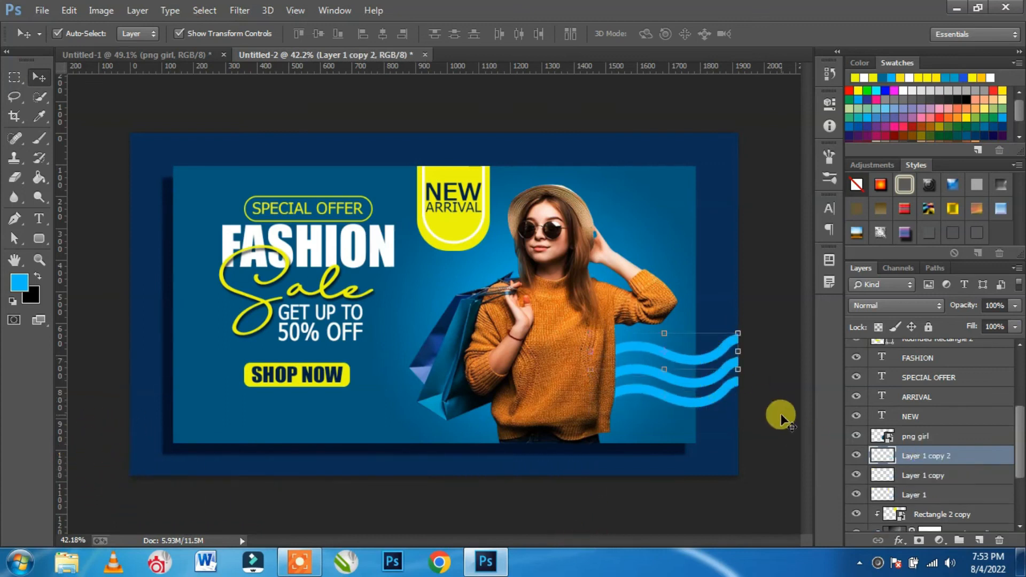
{"action": "left_click", "coordinate": [916, 494]}
{"action": "key", "text": "shift+Up"}
{"action": "left_click", "coordinate": [919, 480]}
{"action": "key", "text": "shift+Up"}
{"action": "key", "text": "shift+Up"}
{"action": "key", "text": "shift+Up"}
Combine the three wave layers into one smart object.
{"action": "left_click", "coordinate": [926, 455]}
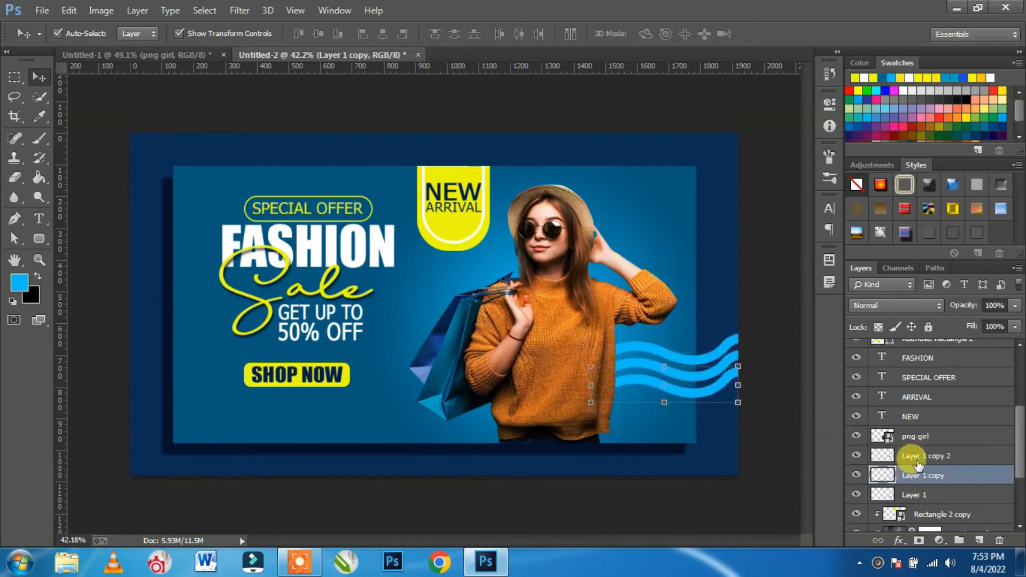
{"action": "left_click", "coordinate": [916, 494], "text": "shift"}
{"action": "right_click", "coordinate": [930, 481]}
{"action": "left_click", "coordinate": [746, 183]}
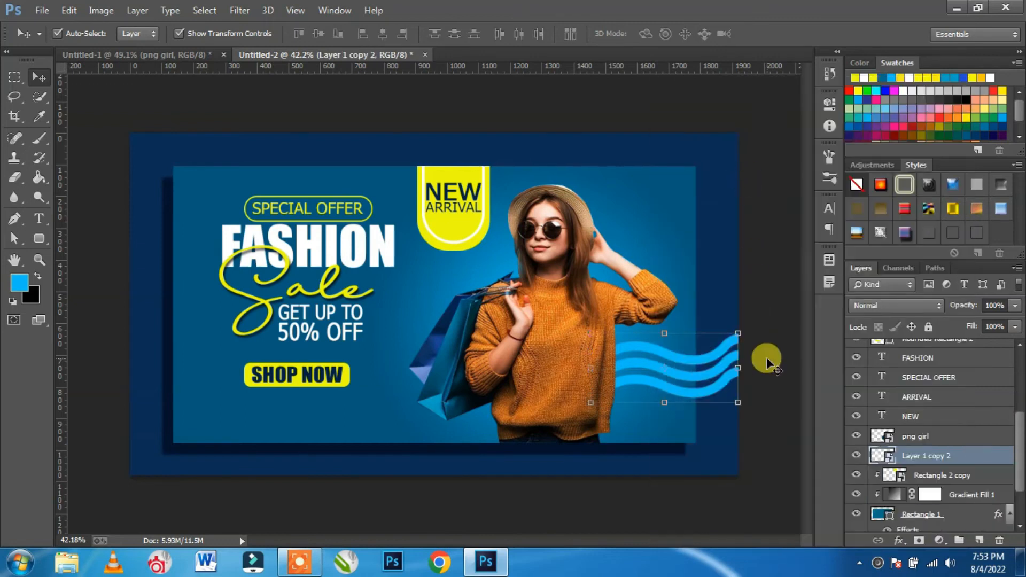
Place a copy of the wave group at the banner's upper edge behind the hat and rotate it to slant steeply upward.
{"action": "left_click_drag", "start_coordinate": [712, 354], "coordinate": [679, 111]}
{"action": "left_click", "coordinate": [522, 33]}
{"action": "key", "text": "ctrl+t"}
{"action": "key", "text": "Return"}
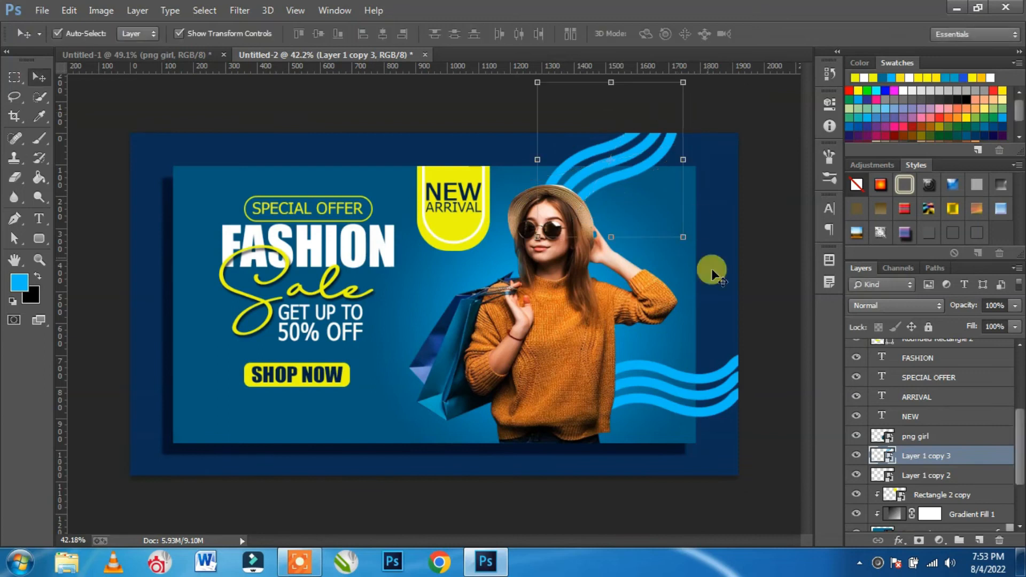
{"action": "left_click", "coordinate": [773, 279]}
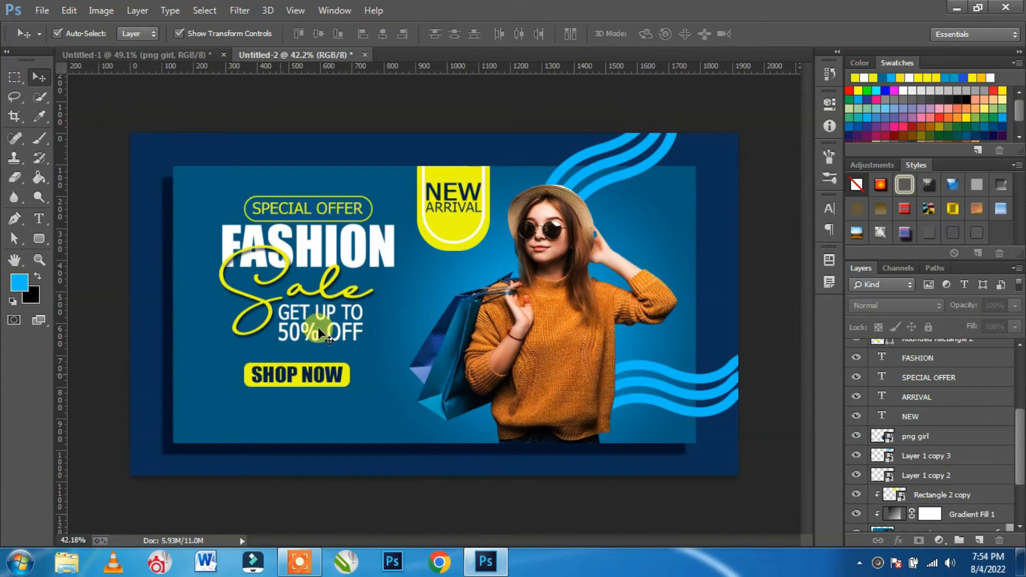
Merge both wave groups into one smart object and set its blend mode to Overlay.
{"action": "left_click", "coordinate": [630, 150]}
{"action": "left_click", "coordinate": [930, 475], "text": "ctrl"}
{"action": "right_click", "coordinate": [940, 477]}
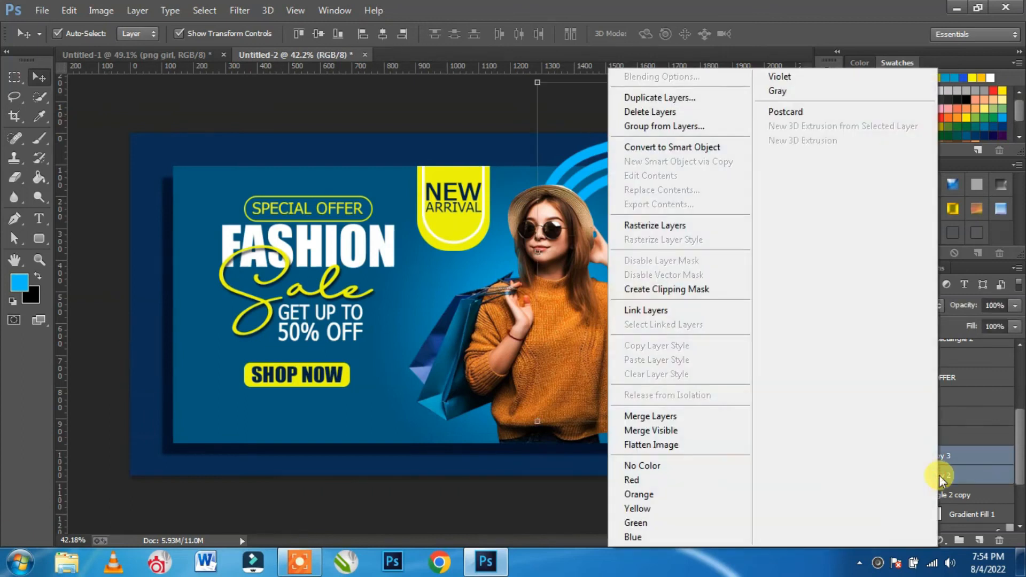
{"action": "left_click", "coordinate": [672, 147]}
{"action": "left_click", "coordinate": [926, 304]}
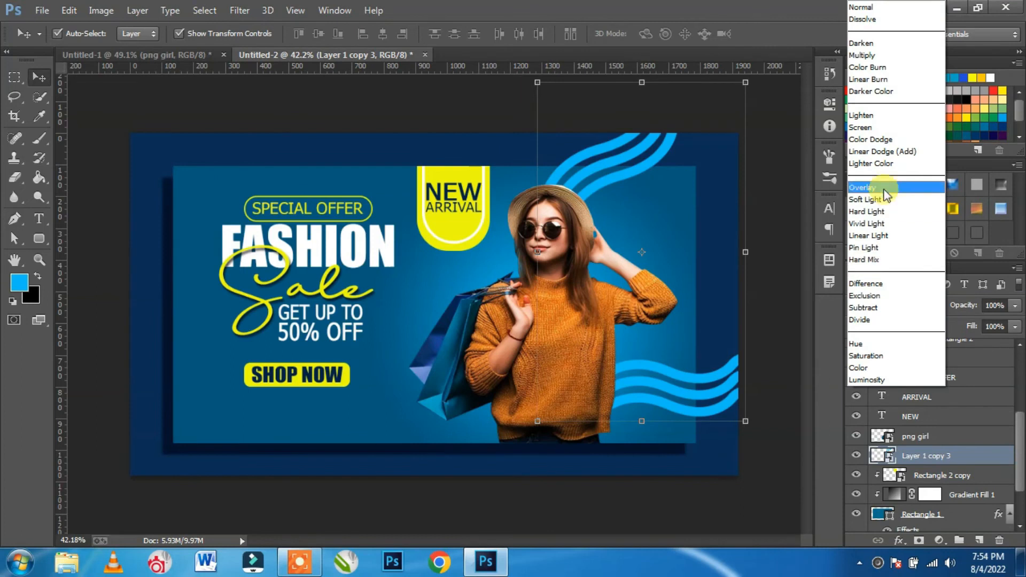
{"action": "left_click", "coordinate": [883, 188]}
{"action": "left_click", "coordinate": [773, 436]}
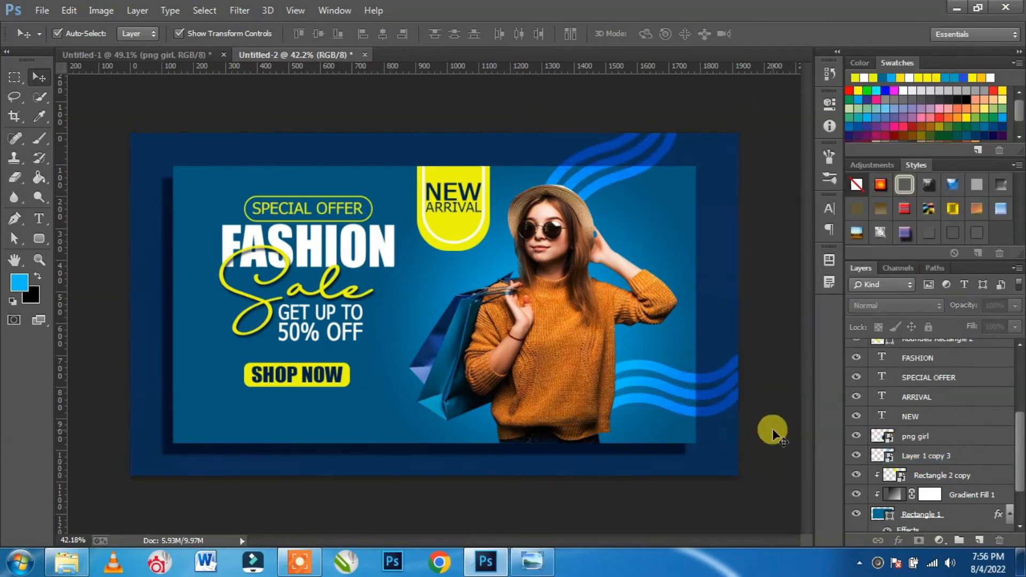
Move the SHOP NOW text and its yellow rectangle together about 110 px down.
{"action": "left_click", "coordinate": [283, 377]}
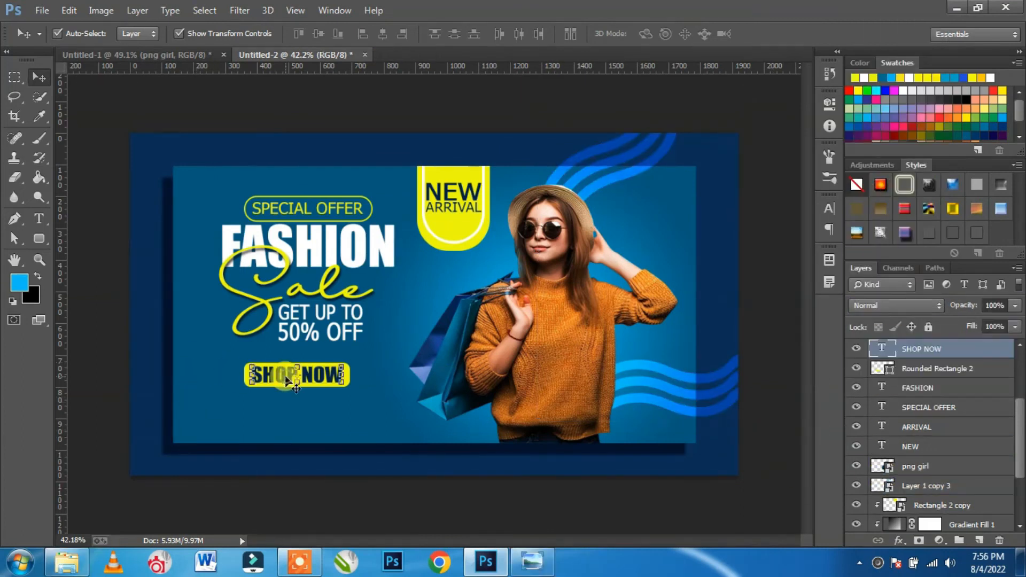
{"action": "left_click", "coordinate": [952, 374], "text": "shift"}
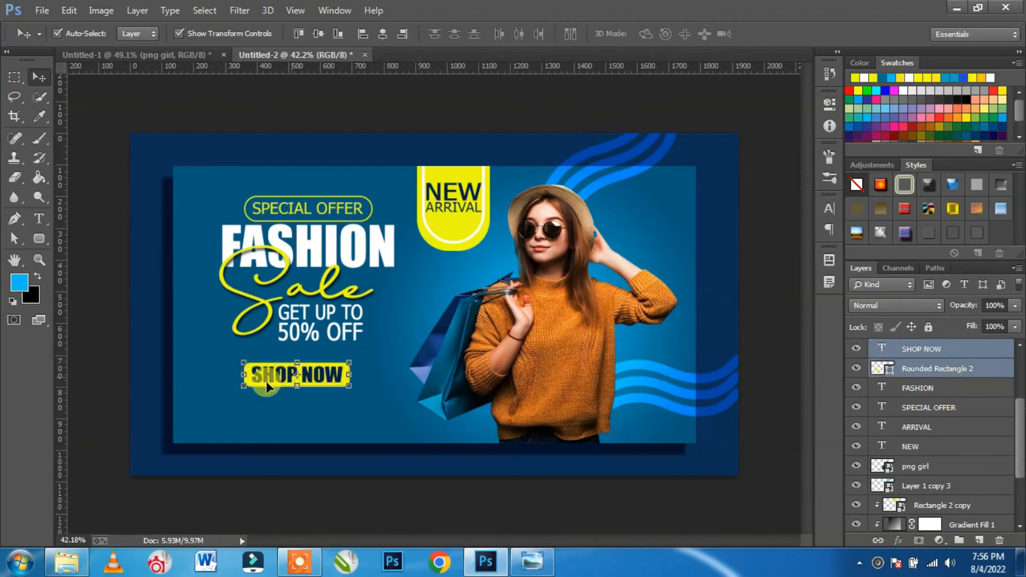
{"action": "left_click_drag", "start_coordinate": [327, 373], "coordinate": [324, 403]}
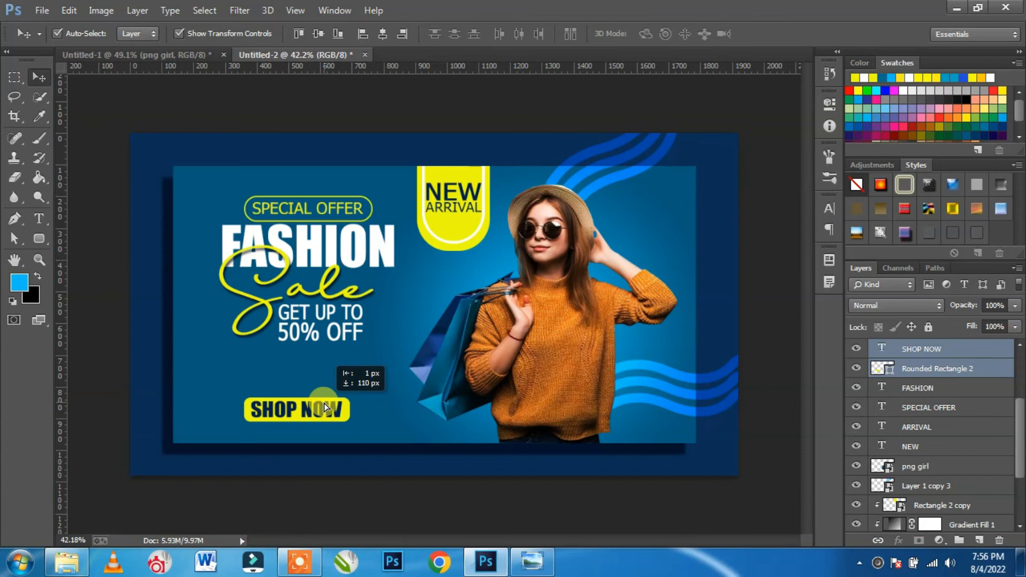
{"action": "left_click", "coordinate": [759, 465]}
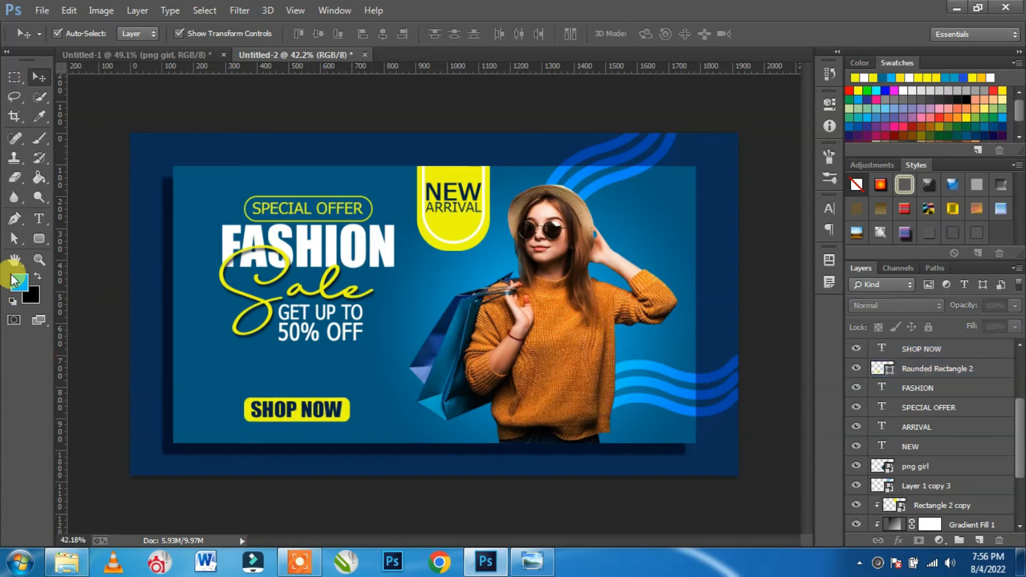
Create a paragraph text box between 50% OFF and SHOP NOW and fill it with Lorem Ipsum placeholder text.
{"action": "left_click", "coordinate": [38, 218]}
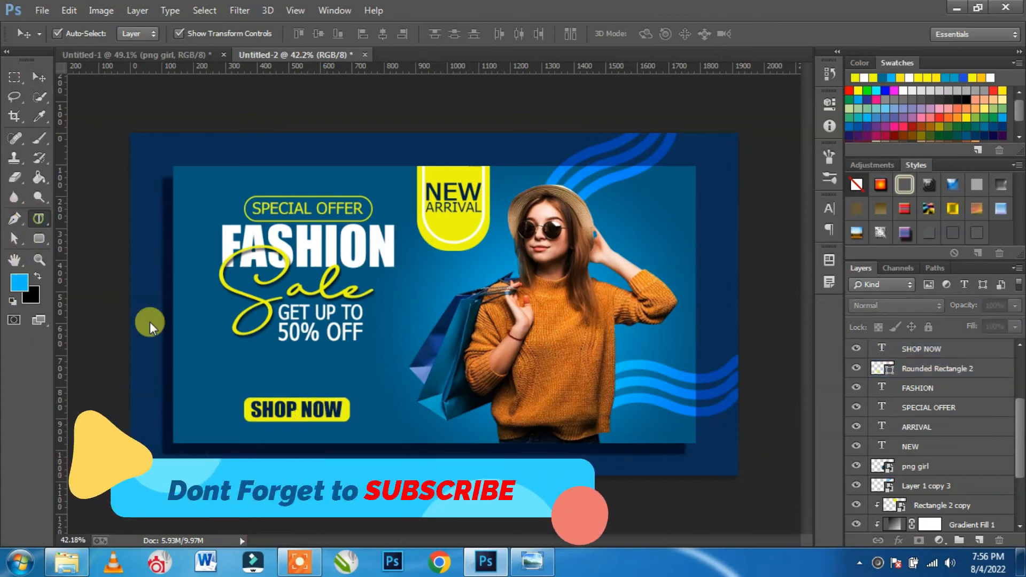
{"action": "left_click_drag", "start_coordinate": [212, 348], "coordinate": [410, 384]}
{"action": "right_click", "coordinate": [367, 375]}
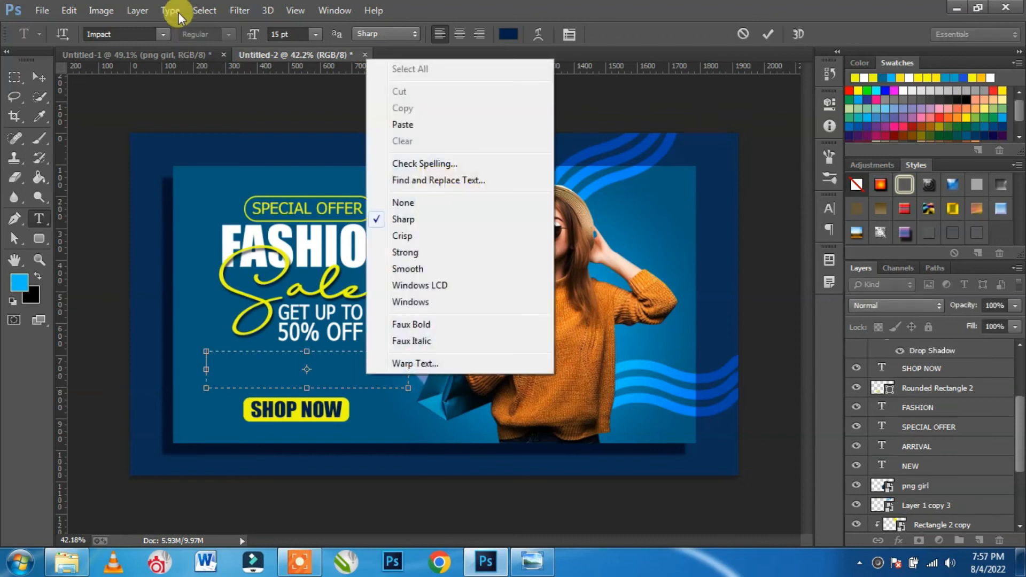
{"action": "left_click", "coordinate": [178, 12]}
{"action": "left_click", "coordinate": [177, 11]}
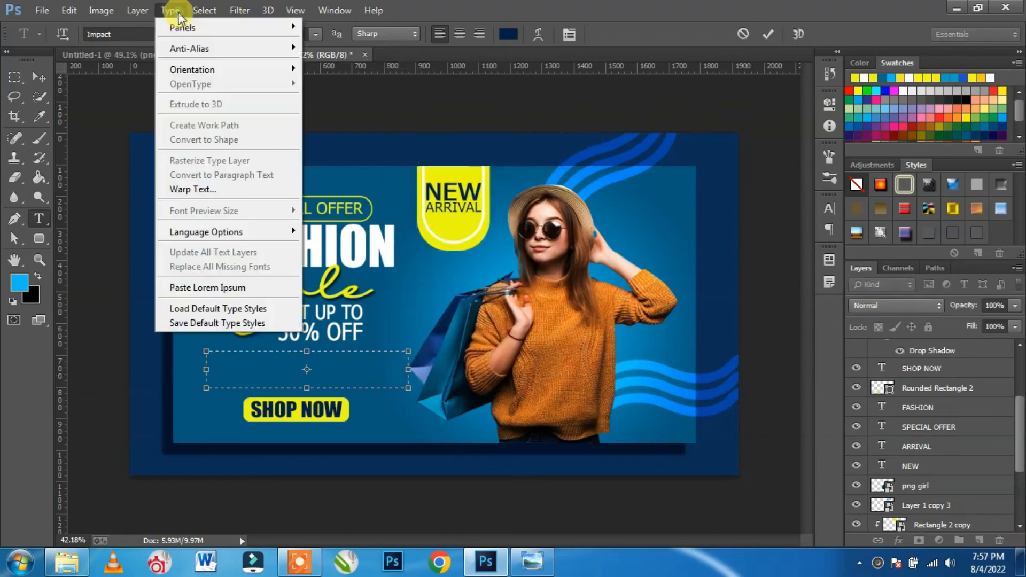
{"action": "left_click", "coordinate": [199, 287]}
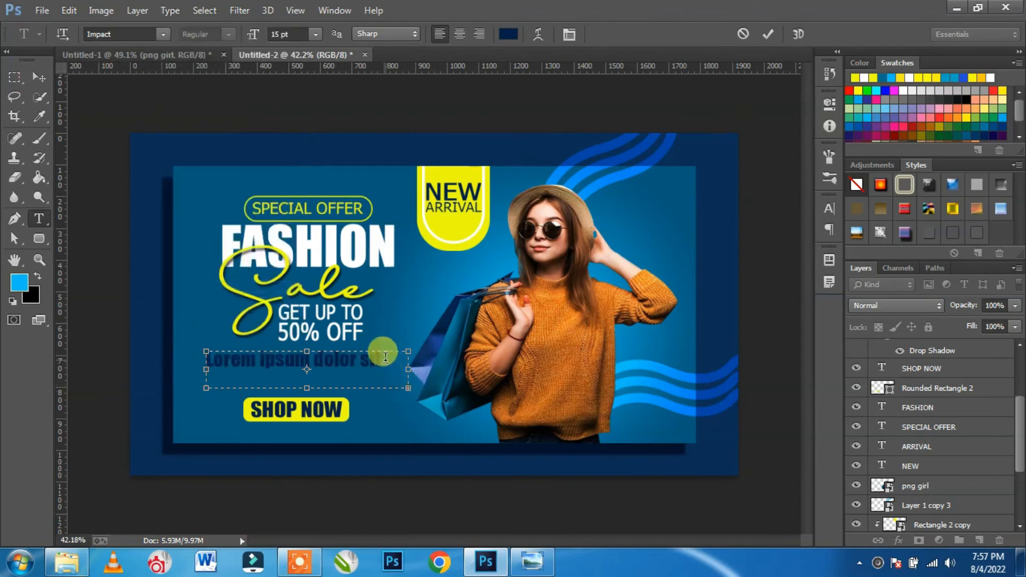
Set all the Lorem Ipsum text to 6 pt and colour it white (ffffff).
{"action": "key", "text": "ctrl+a"}
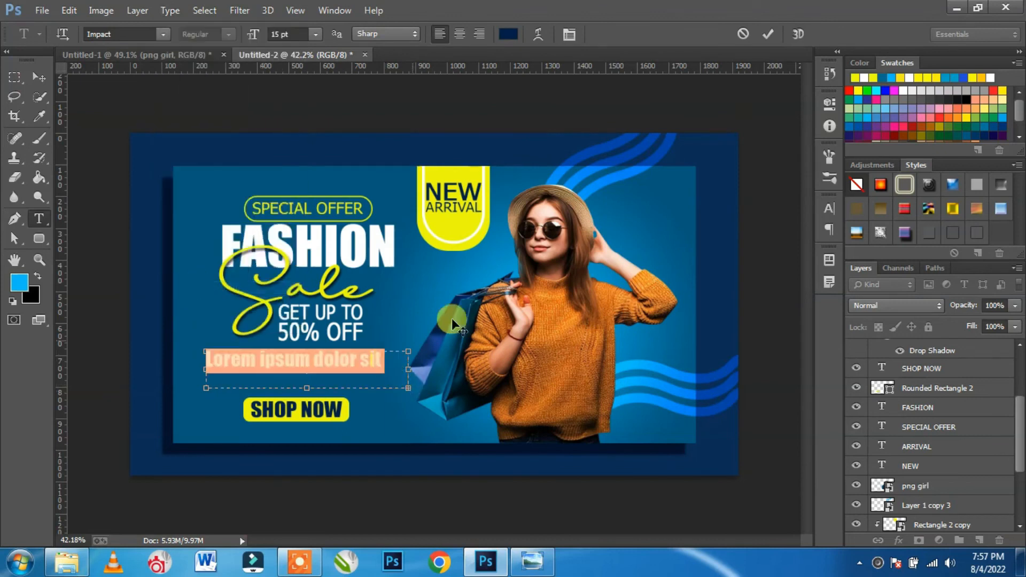
{"action": "left_click", "coordinate": [827, 210]}
{"action": "left_click", "coordinate": [692, 247]}
{"action": "type", "text": "6"}
{"action": "key", "text": "Return"}
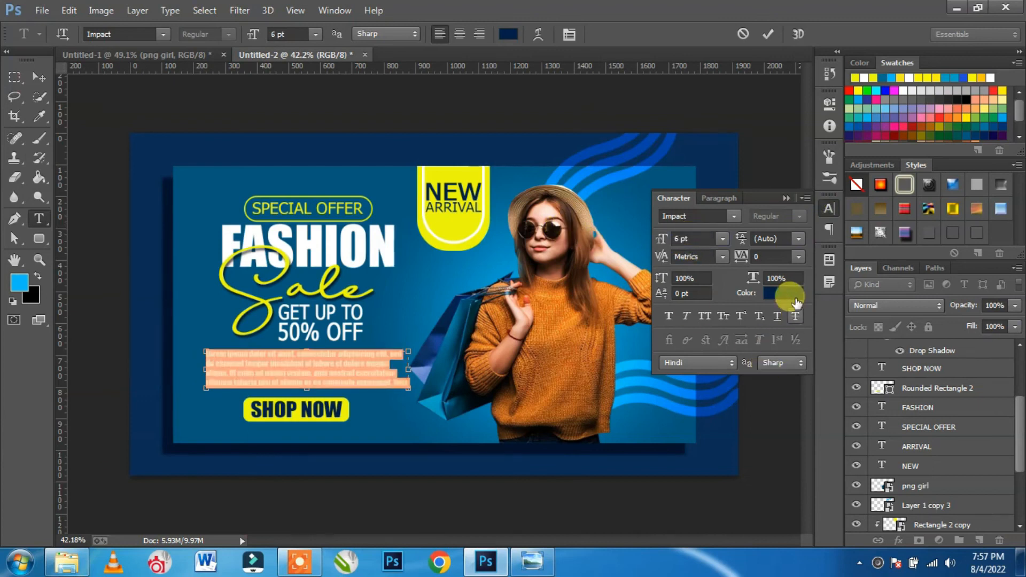
{"action": "left_click", "coordinate": [796, 302]}
{"action": "left_click", "coordinate": [690, 159]}
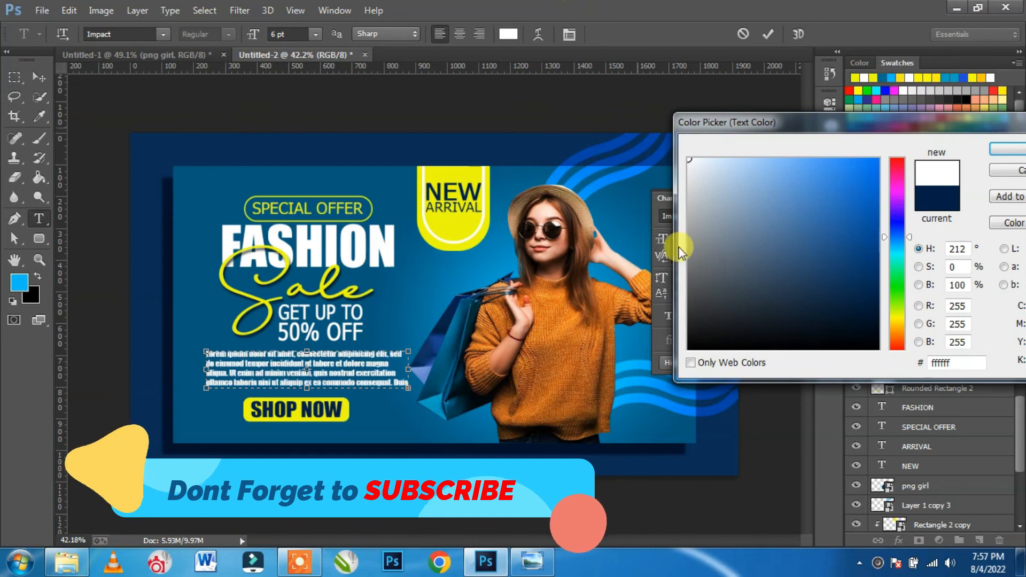
{"action": "left_click", "coordinate": [1009, 151]}
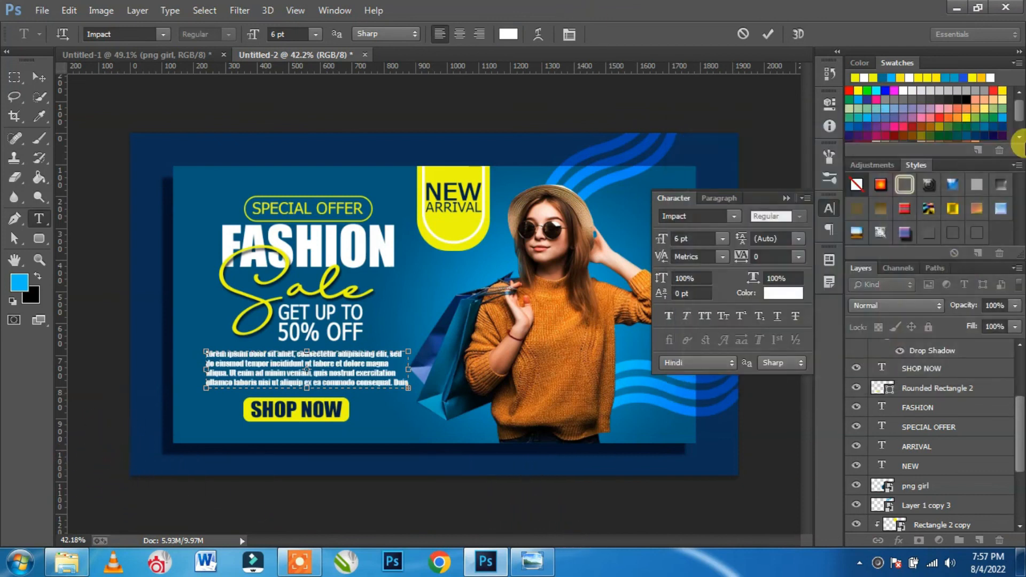
Justify the Lorem Ipsum paragraph with its last line aligned left and commit the text.
{"action": "left_click", "coordinate": [726, 198]}
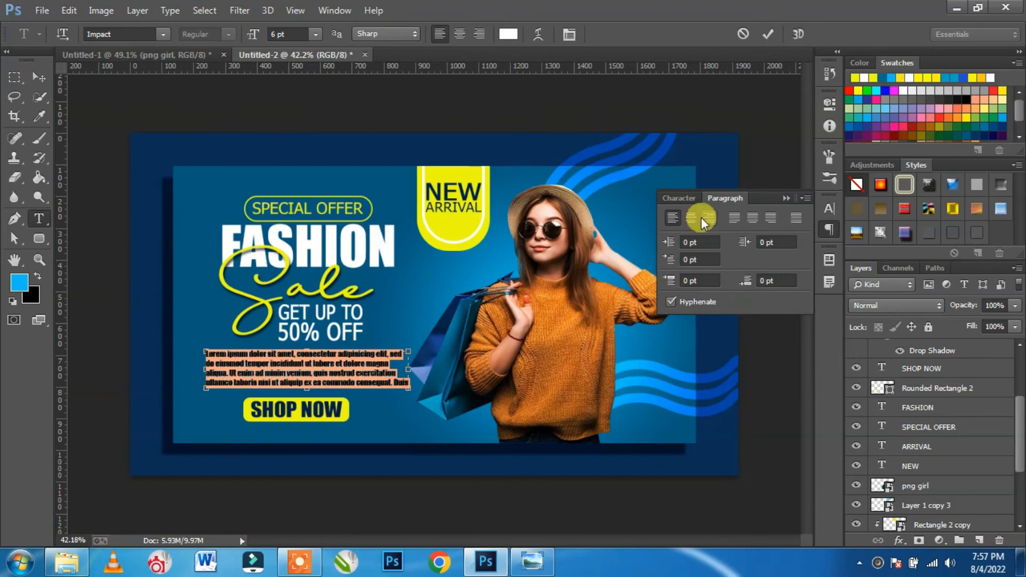
{"action": "left_click", "coordinate": [739, 217]}
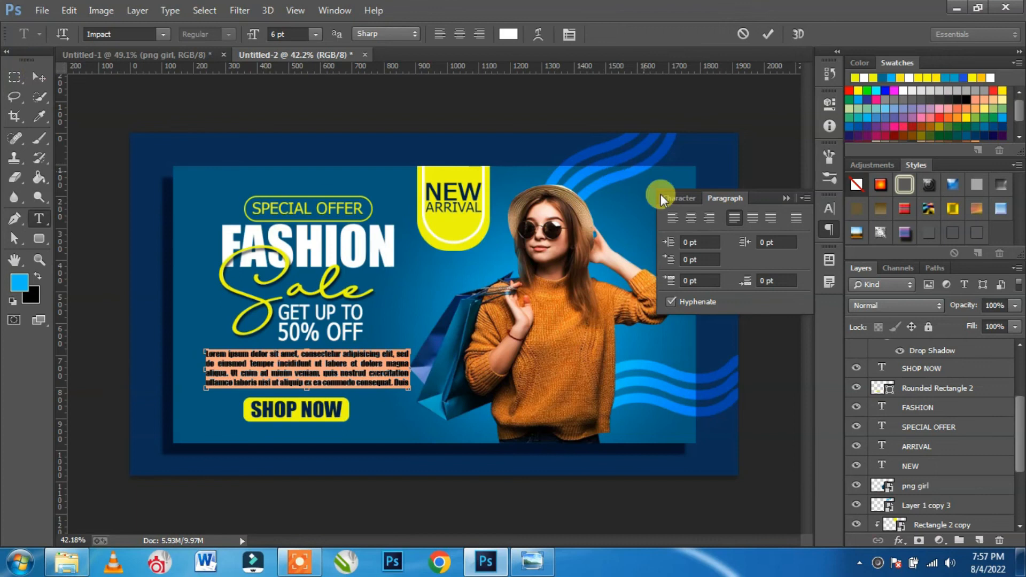
{"action": "left_click", "coordinate": [675, 197]}
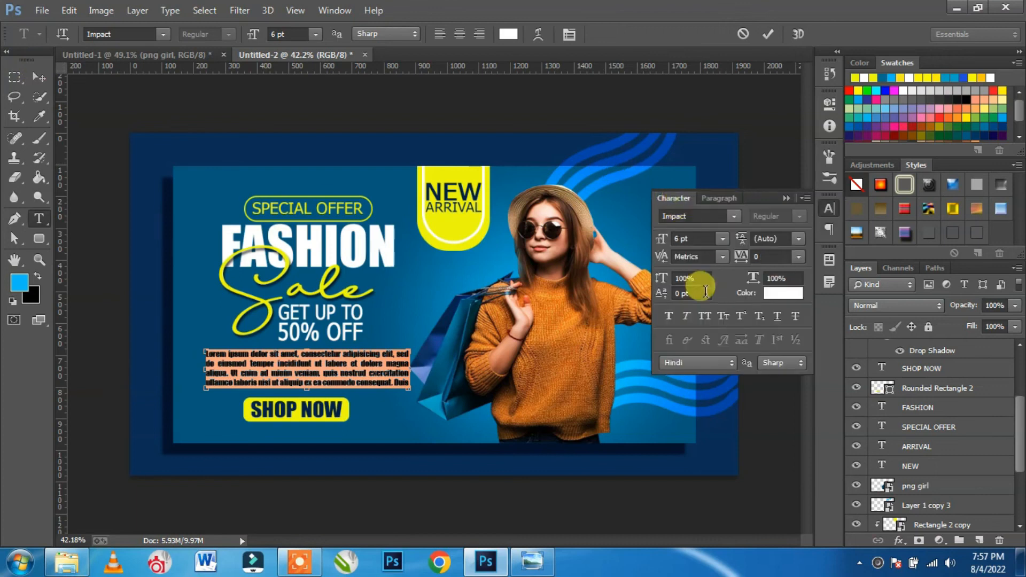
{"action": "left_click", "coordinate": [38, 76]}
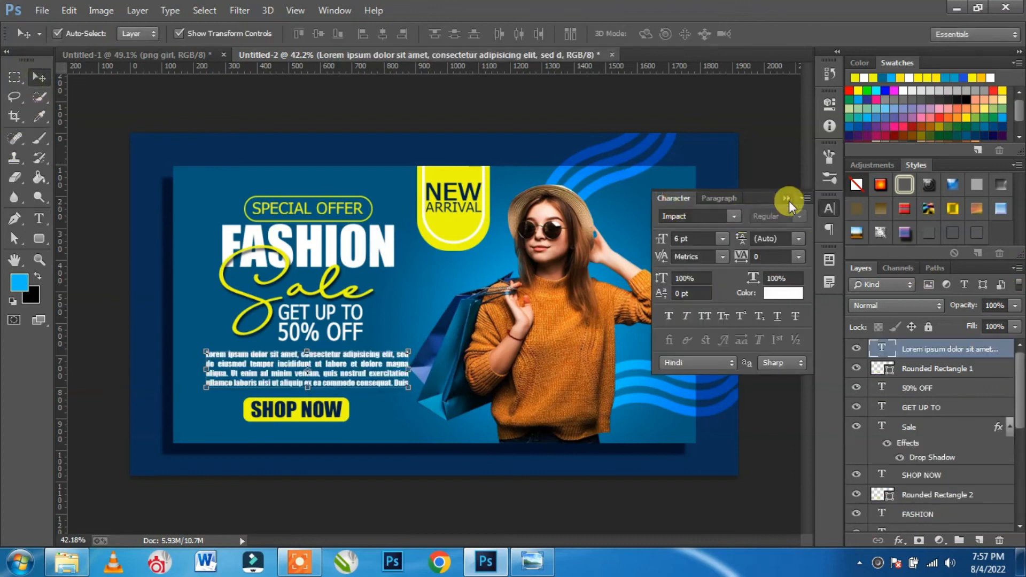
Move the Lorem Ipsum paragraph about 5 px straight down, closer to the SHOP NOW button.
{"action": "left_click", "coordinate": [789, 201]}
{"action": "left_click", "coordinate": [761, 283]}
{"action": "left_click_drag", "start_coordinate": [367, 365], "coordinate": [364, 367]}
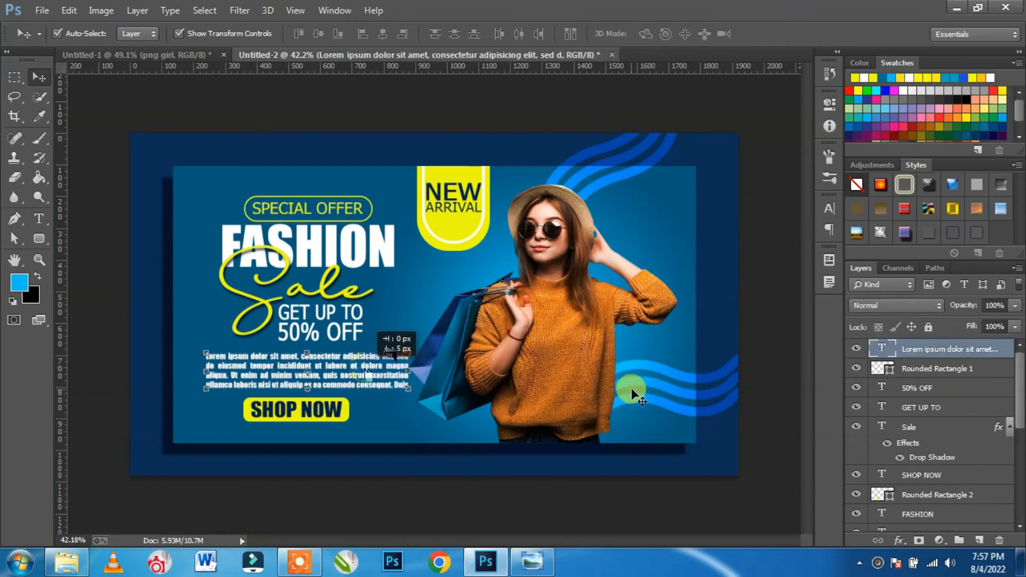
{"action": "left_click", "coordinate": [764, 374]}
Set the end colour stop of the radial gradient fill on the banner's inner rectangle to dark blue 004069.
{"action": "left_click", "coordinate": [668, 208]}
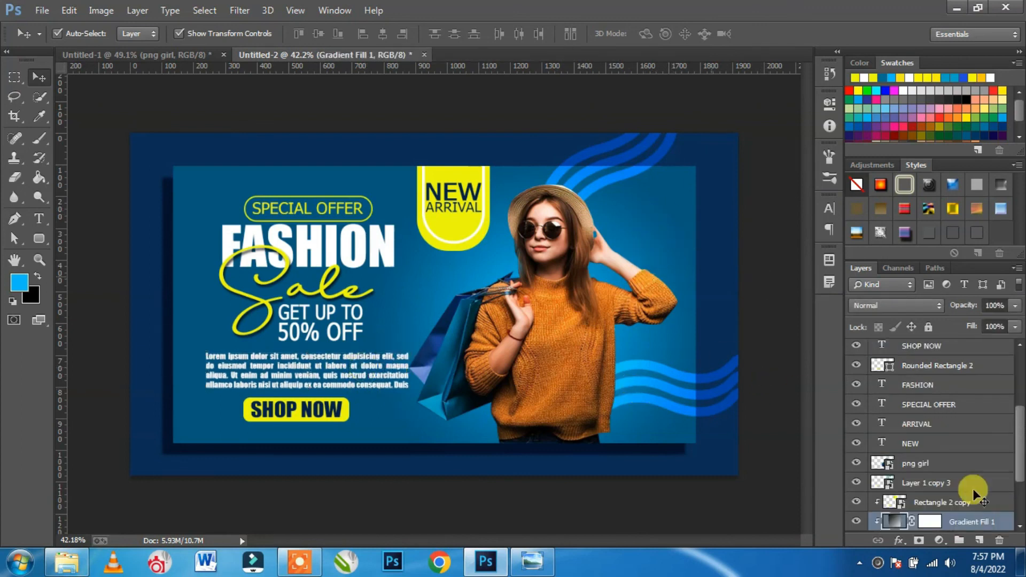
{"action": "scroll", "coordinate": [969, 489], "scroll_direction": "down", "scroll_amount": 3}
{"action": "double_click", "coordinate": [893, 434]}
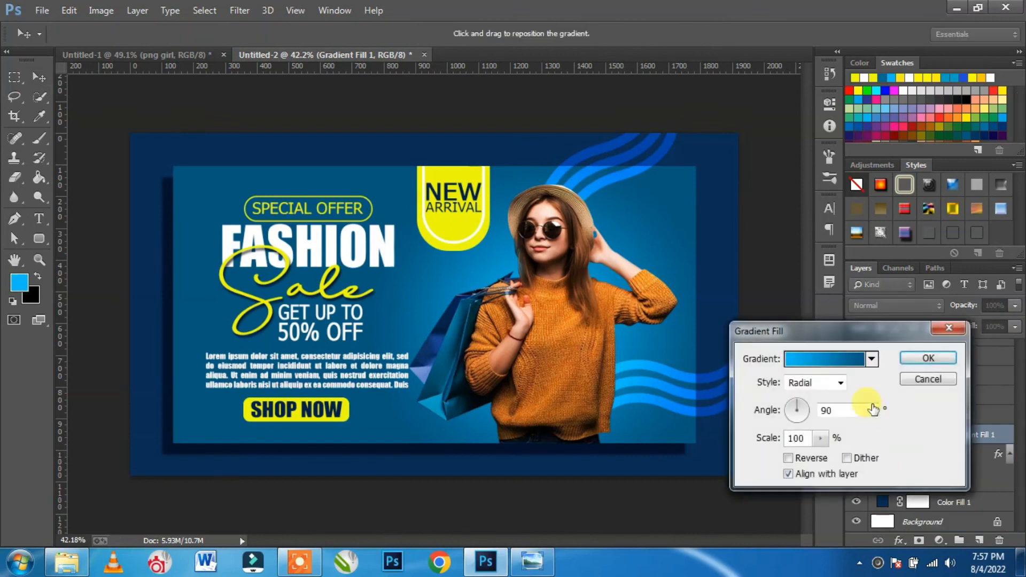
{"action": "left_click", "coordinate": [848, 362]}
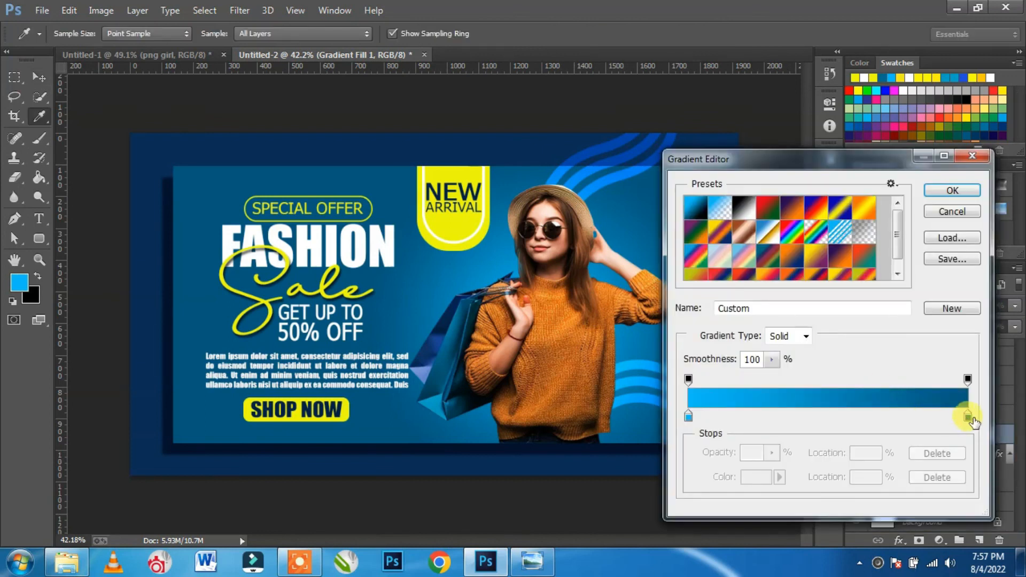
{"action": "double_click", "coordinate": [968, 416]}
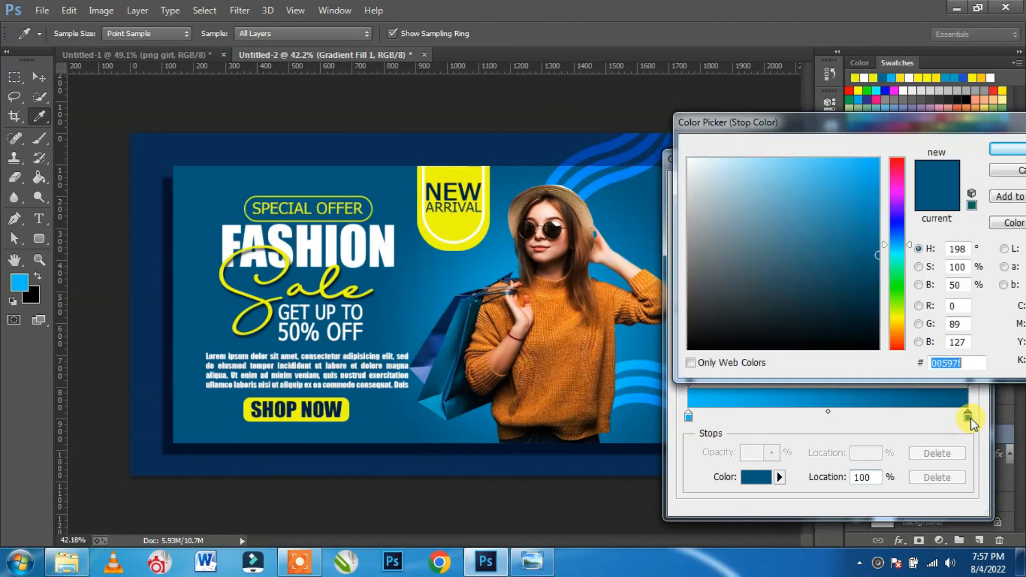
{"action": "left_click_drag", "start_coordinate": [870, 262], "coordinate": [878, 271]}
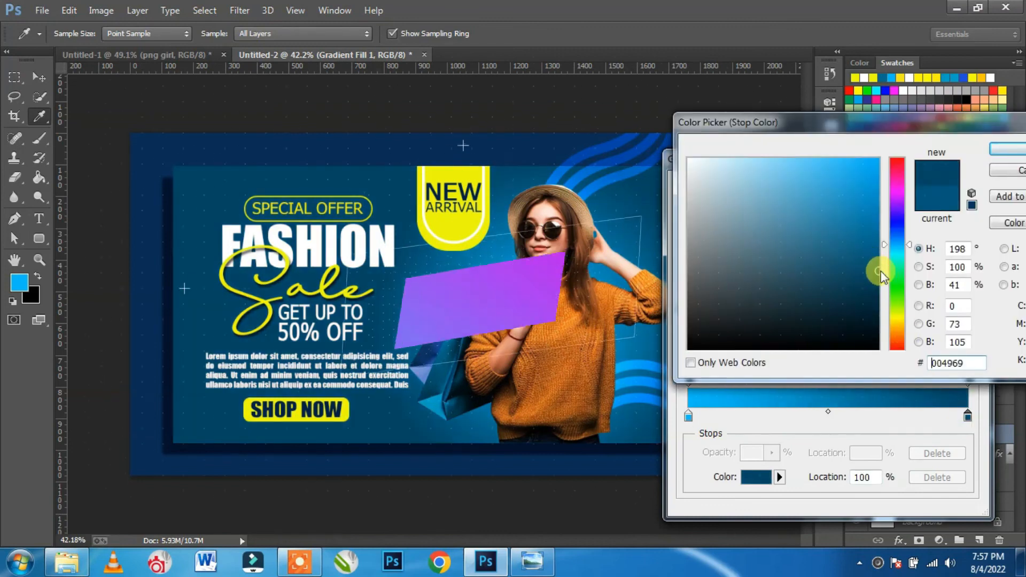
{"action": "left_click", "coordinate": [902, 238]}
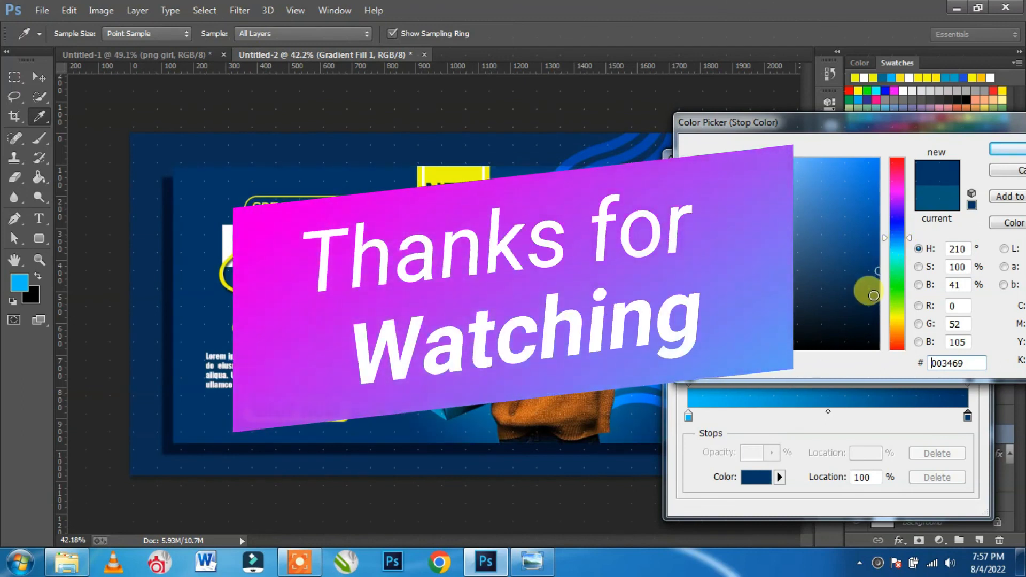
{"action": "left_click", "coordinate": [898, 233]}
{"action": "left_click", "coordinate": [898, 232]}
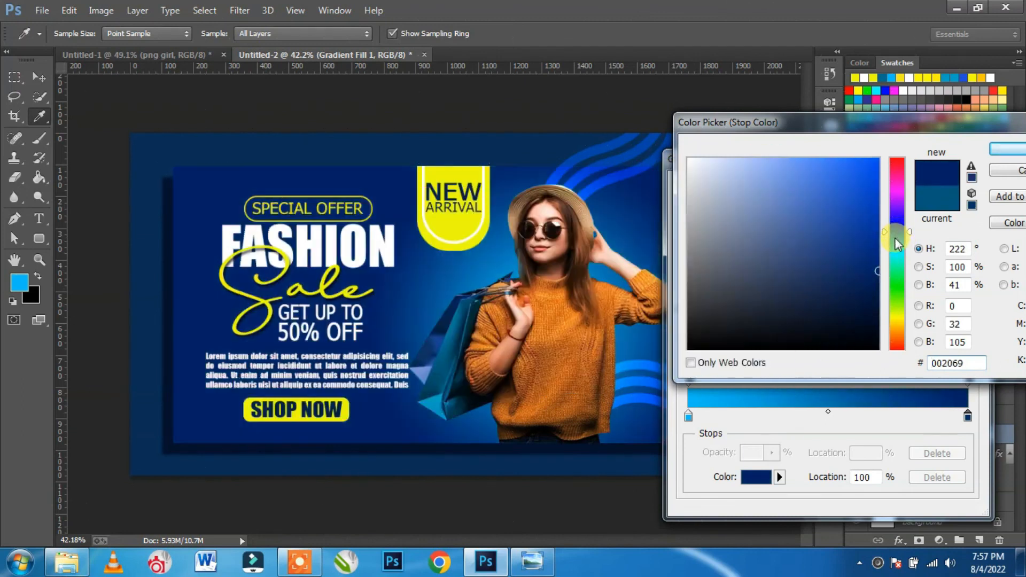
{"action": "left_click", "coordinate": [896, 243]}
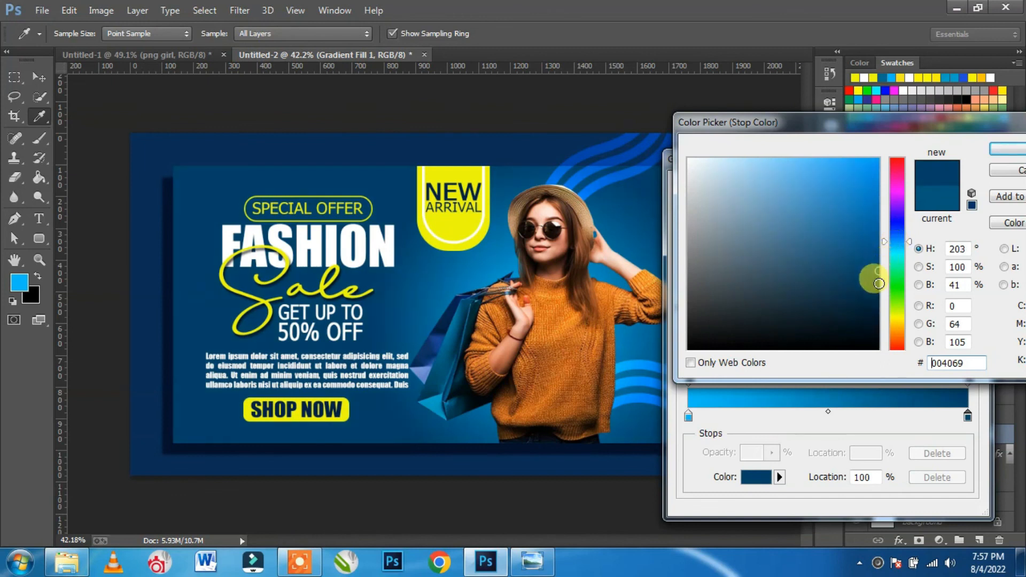
{"action": "left_click", "coordinate": [1019, 151]}
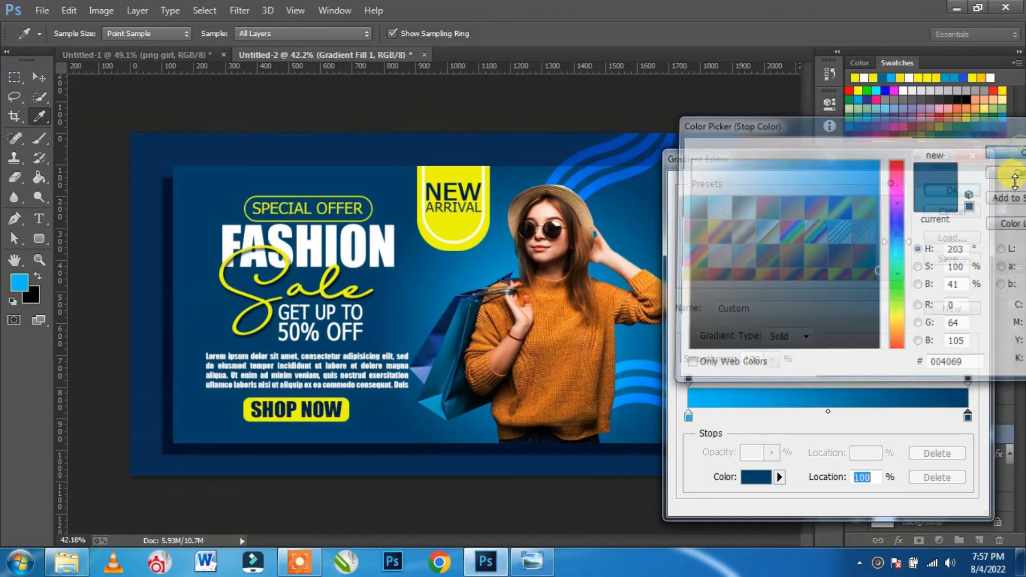
{"action": "left_click", "coordinate": [961, 192]}
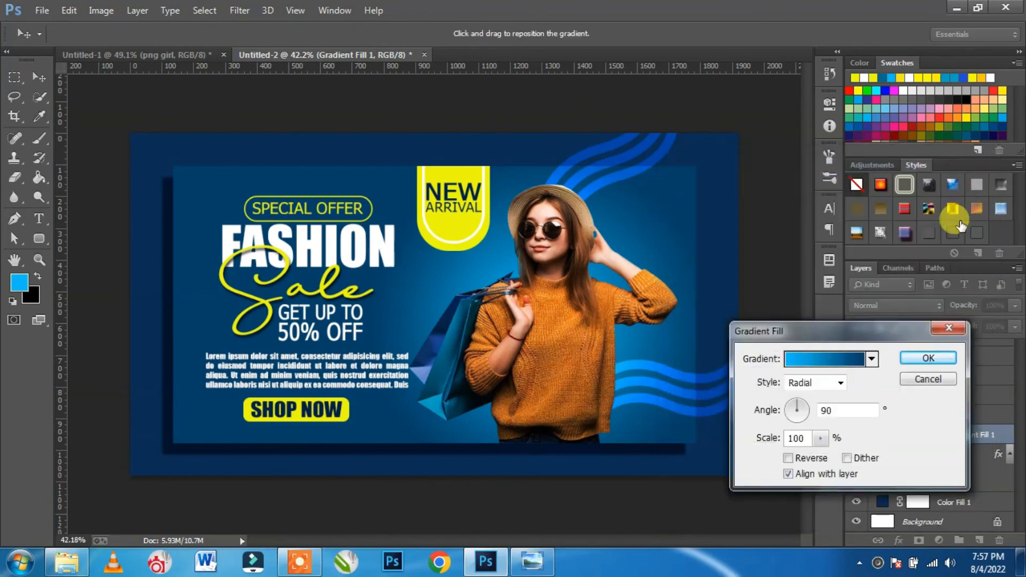
{"action": "left_click", "coordinate": [930, 358]}
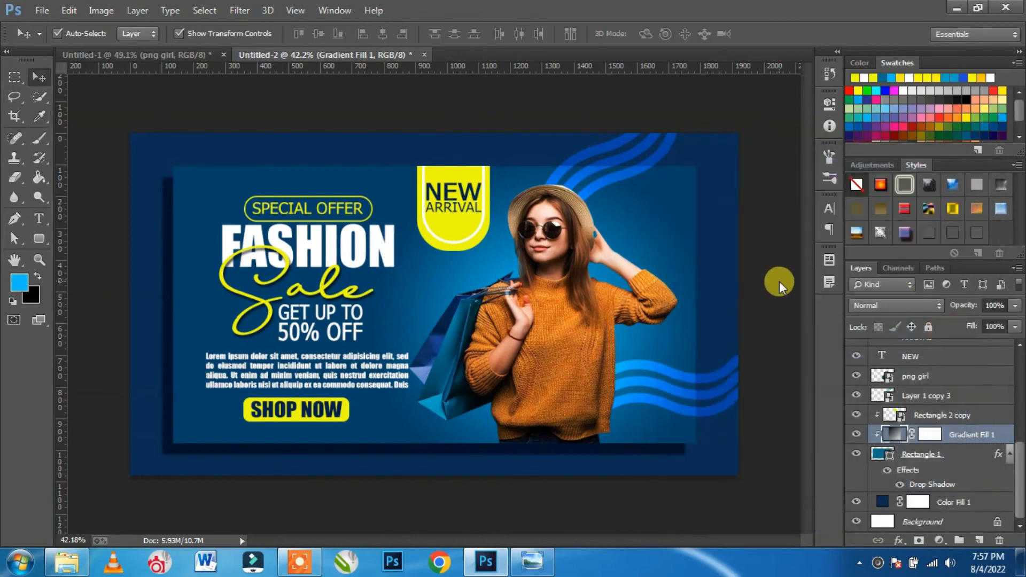